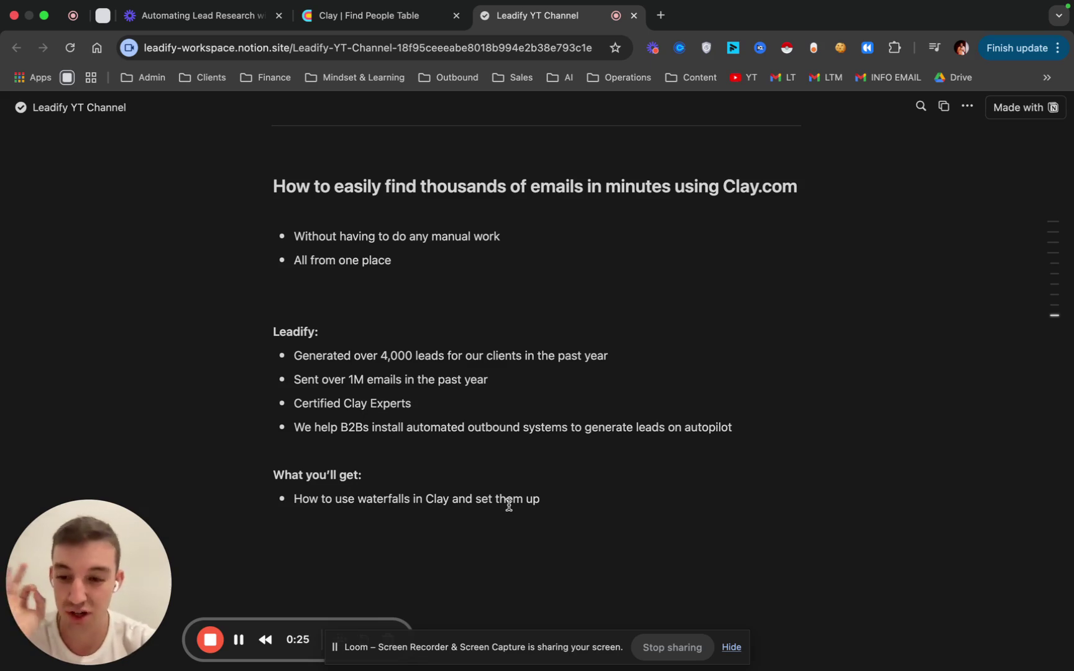
- Switch to the Clay Find People table, scan its columns, and briefly open the enrichment catalogue
click(358, 17)
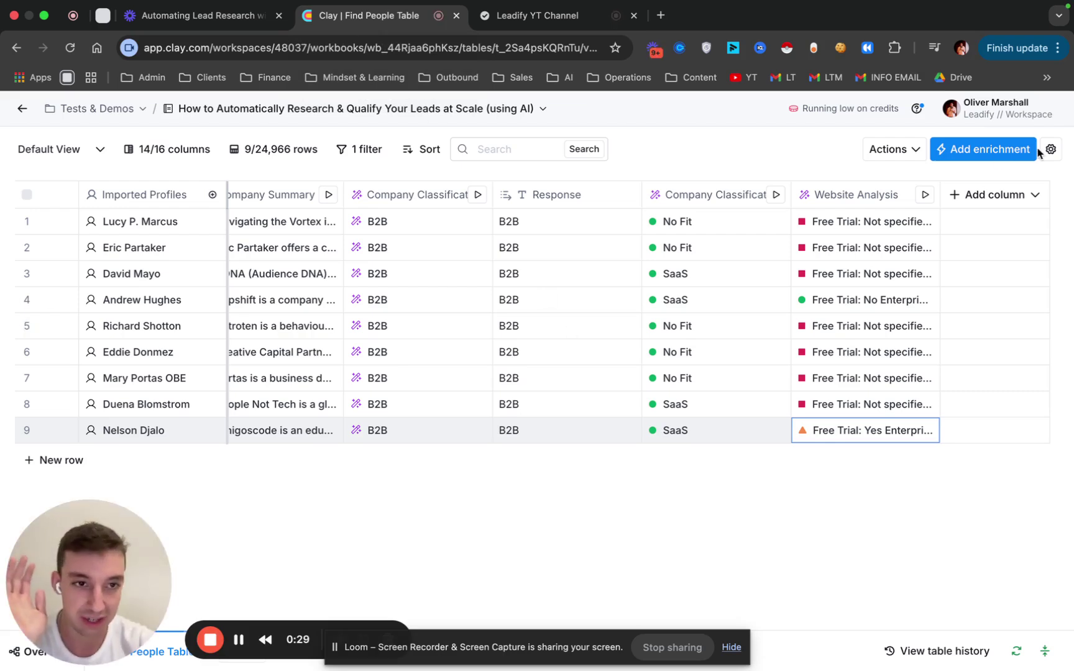
scroll(528, 221, left, 7)
scroll(521, 217, left, 3)
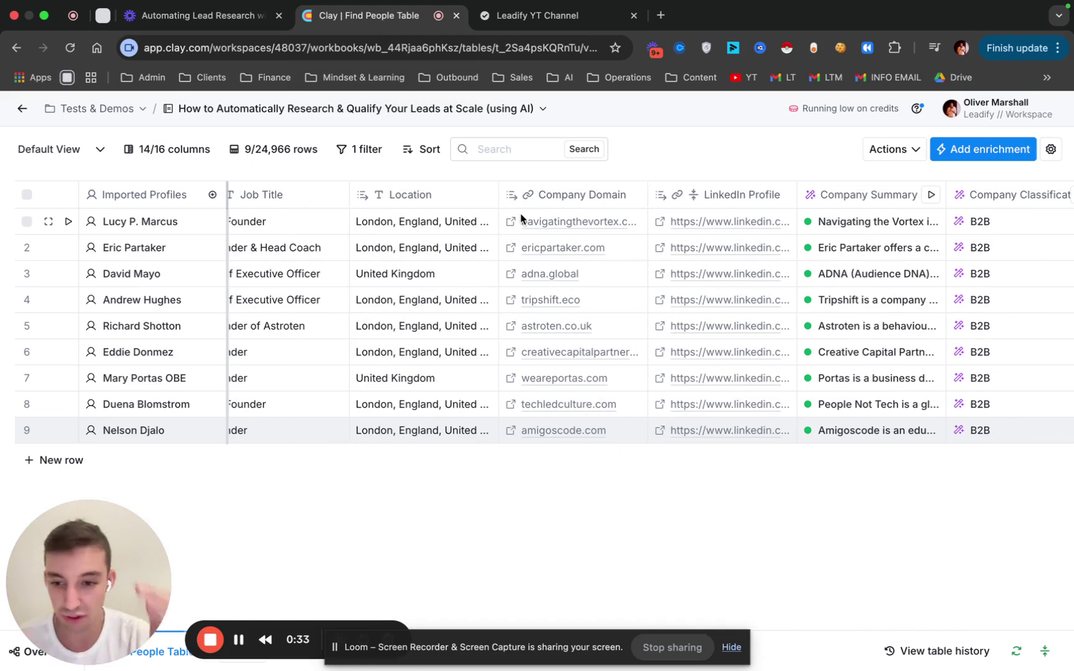
scroll(531, 286, right, 8)
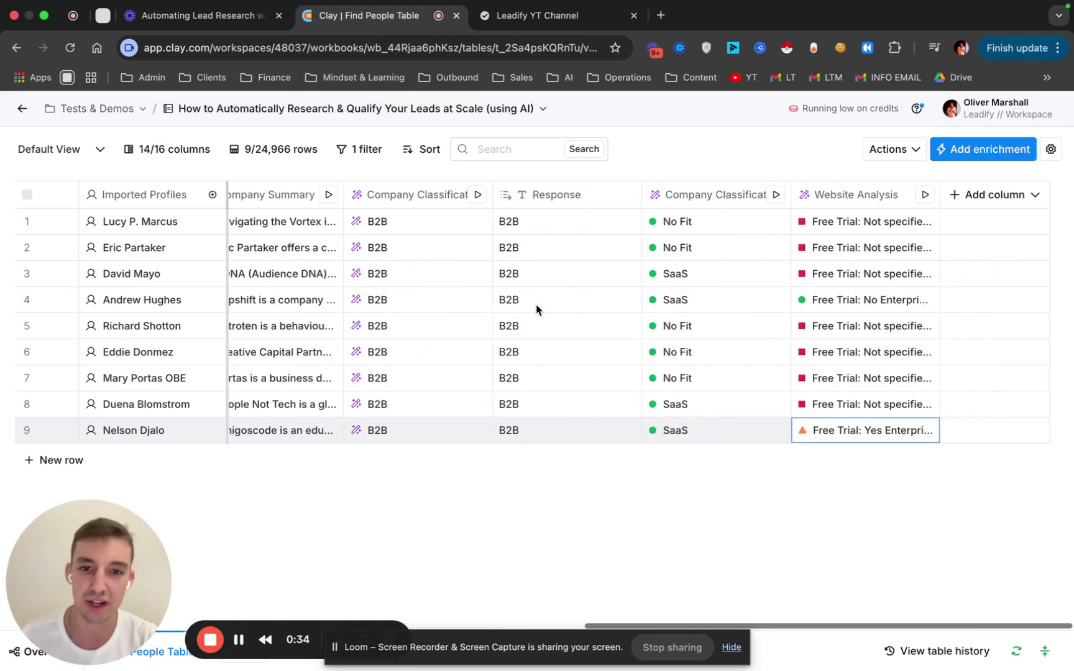
click(970, 151)
click(800, 153)
- Select the Company Name values for rows 1–8 and the Company Domain values for all rows
scroll(460, 278, left, 10)
drag(280, 232, 267, 408)
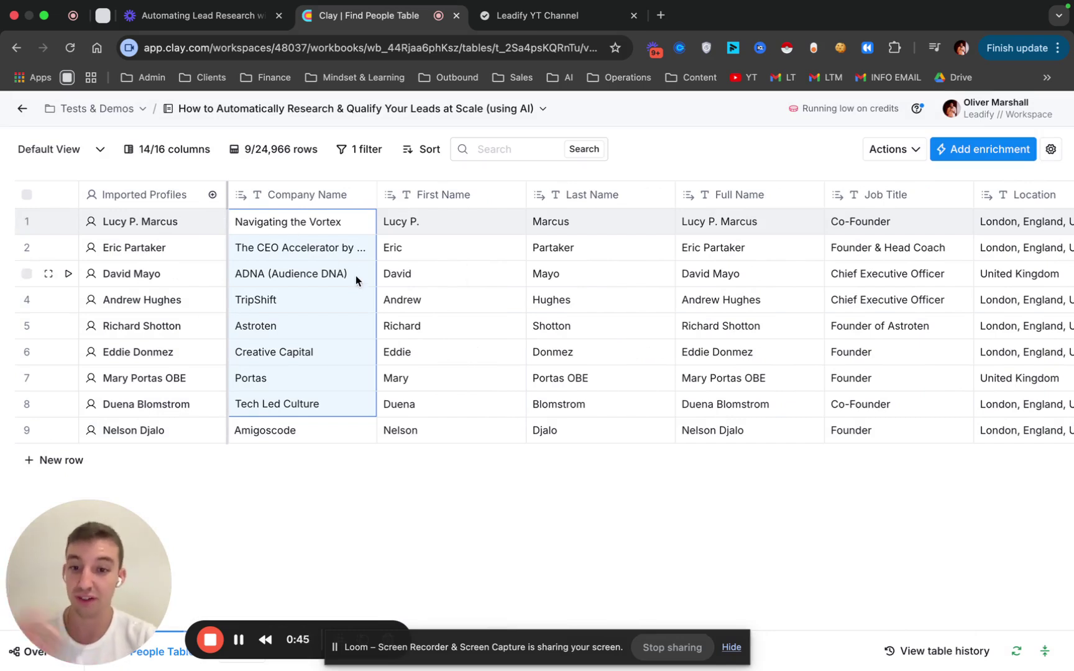
scroll(467, 360, right, 3)
scroll(469, 361, right, 8)
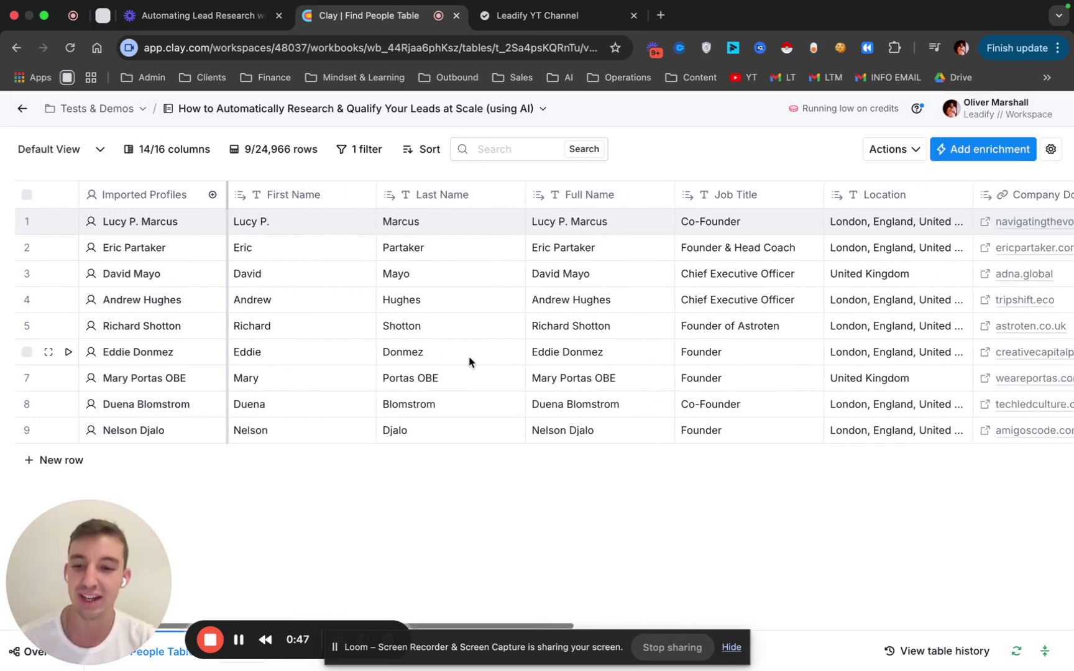
drag(541, 222, 552, 429)
scroll(351, 294, left, 10)
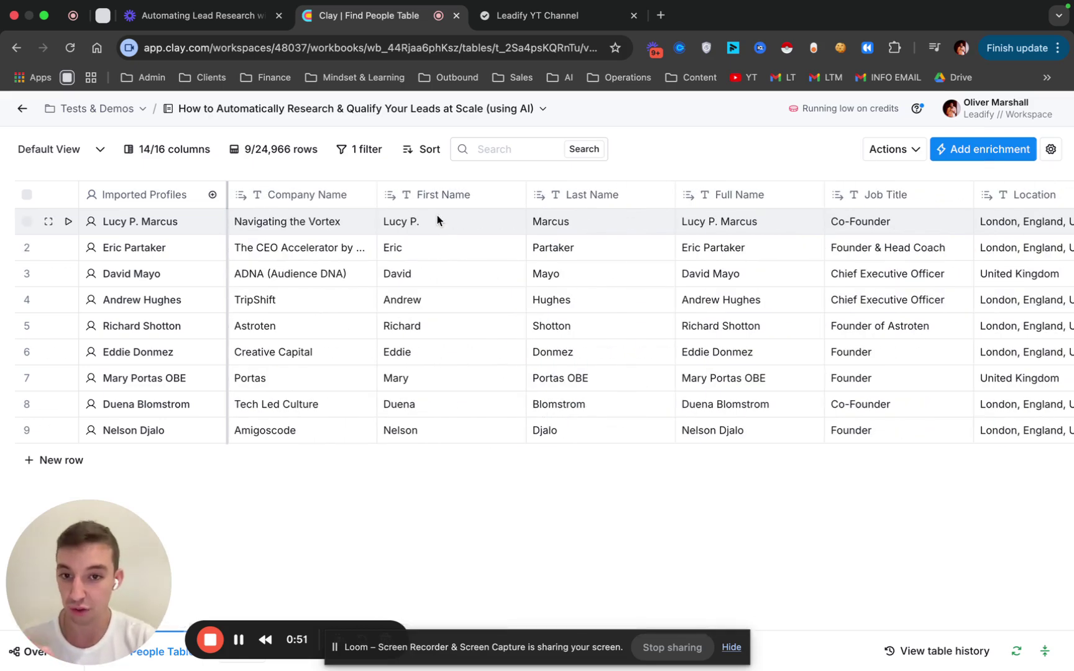
- Select the Company Name column from row 1 downward, then narrow the selection to row 9's Full Name
click(269, 220)
key(shift+Down)
key(shift+Down)
key(shift+Down)
key(shift+Down)
key(shift+Down)
drag(750, 237, 741, 436)
click(740, 436)
scroll(740, 436, right, 10)
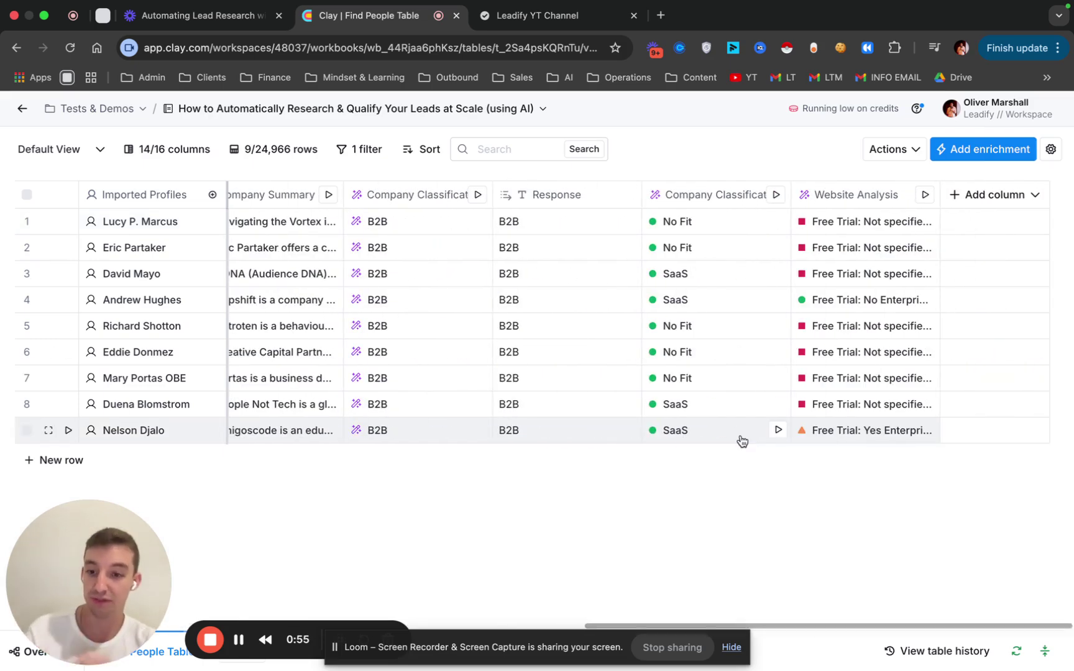
- Search the Add enrichment catalogue for 'work'
click(983, 156)
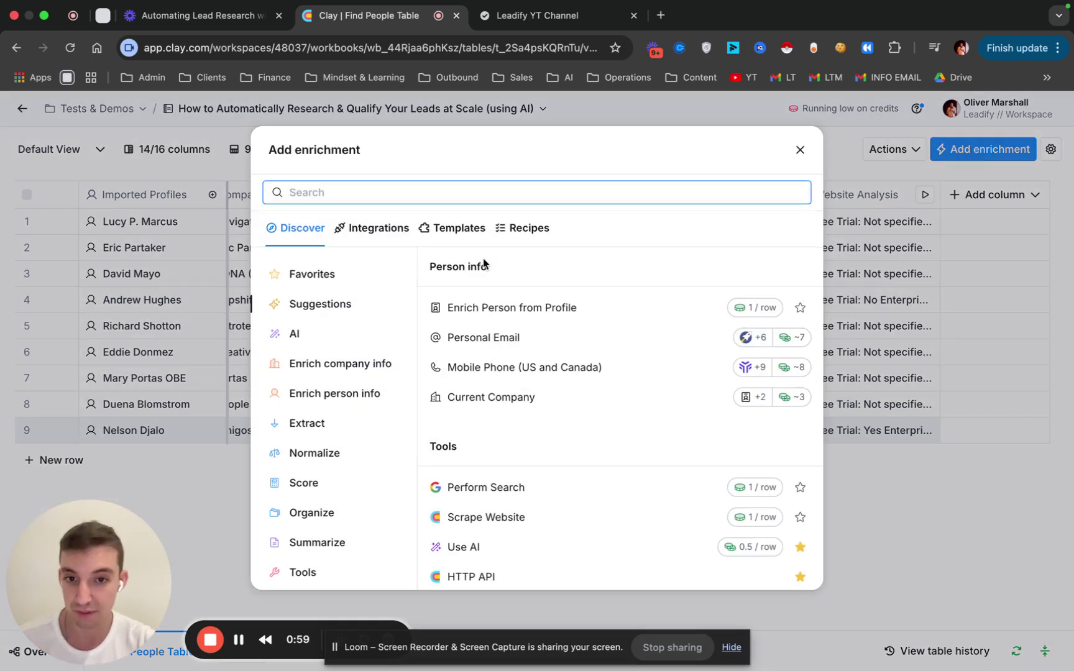
text(work)
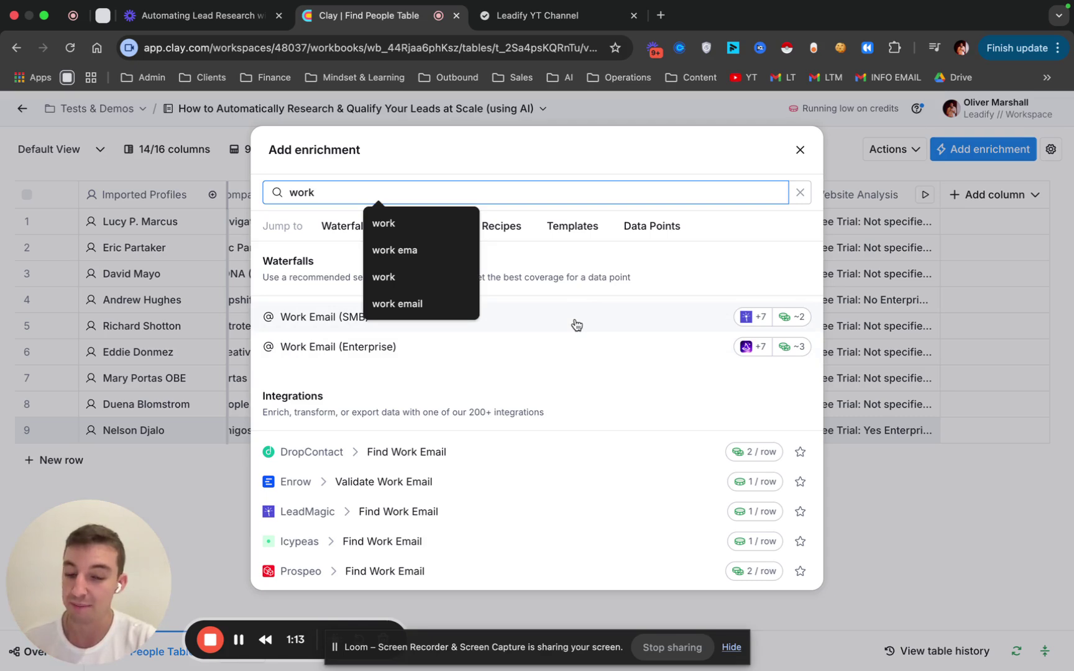
- Choose the Work Email (SMB) waterfall and review its eight providers and required inputs
click(576, 320)
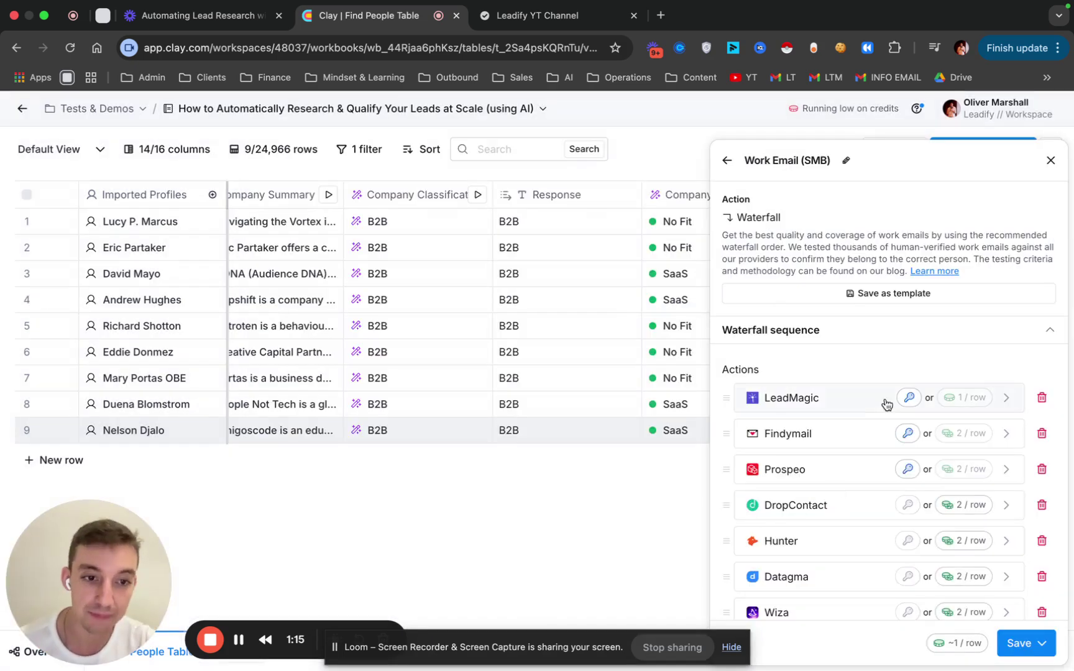
scroll(885, 403, down, 3)
scroll(879, 310, up, 2)
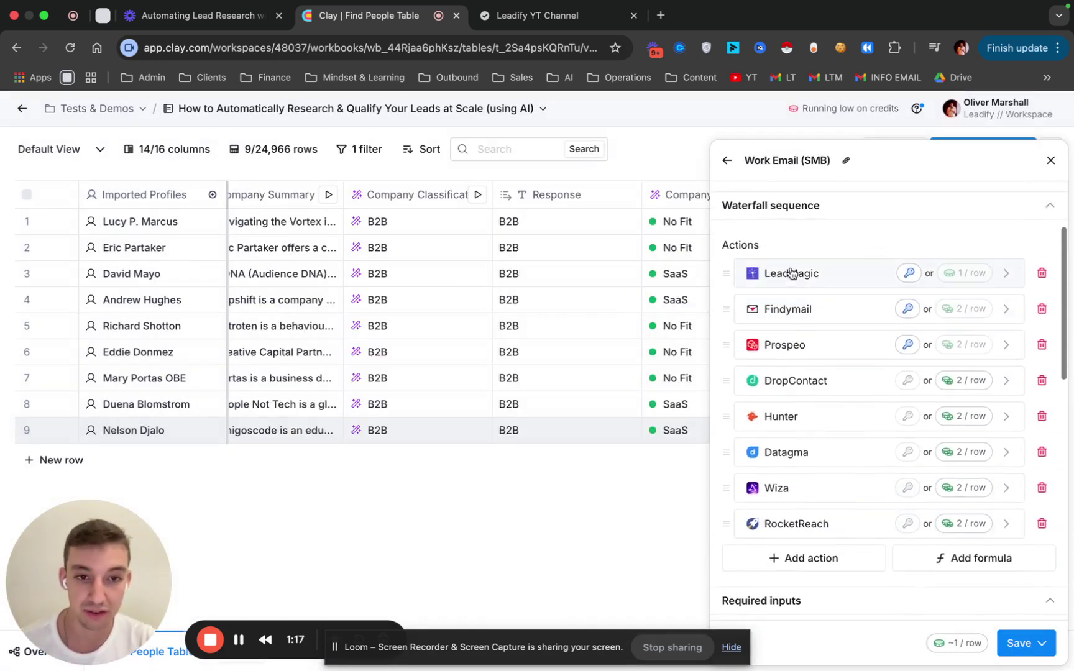
scroll(893, 247, up, 2)
scroll(893, 249, down, 5)
scroll(893, 250, up, 1)
scroll(892, 250, down, 1)
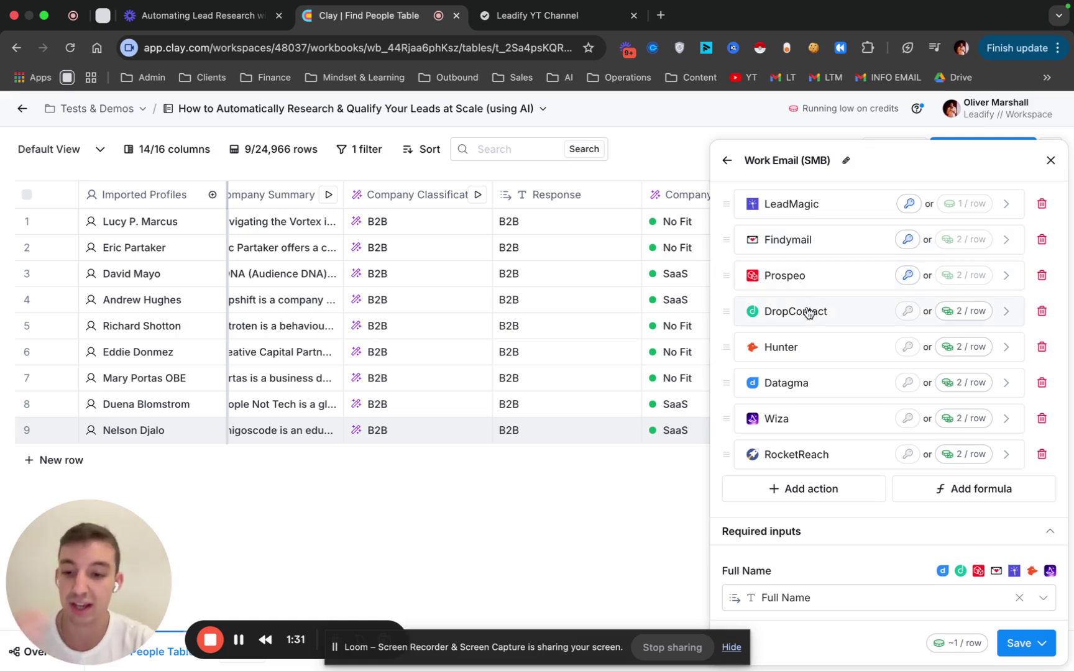
scroll(808, 313, down, 8)
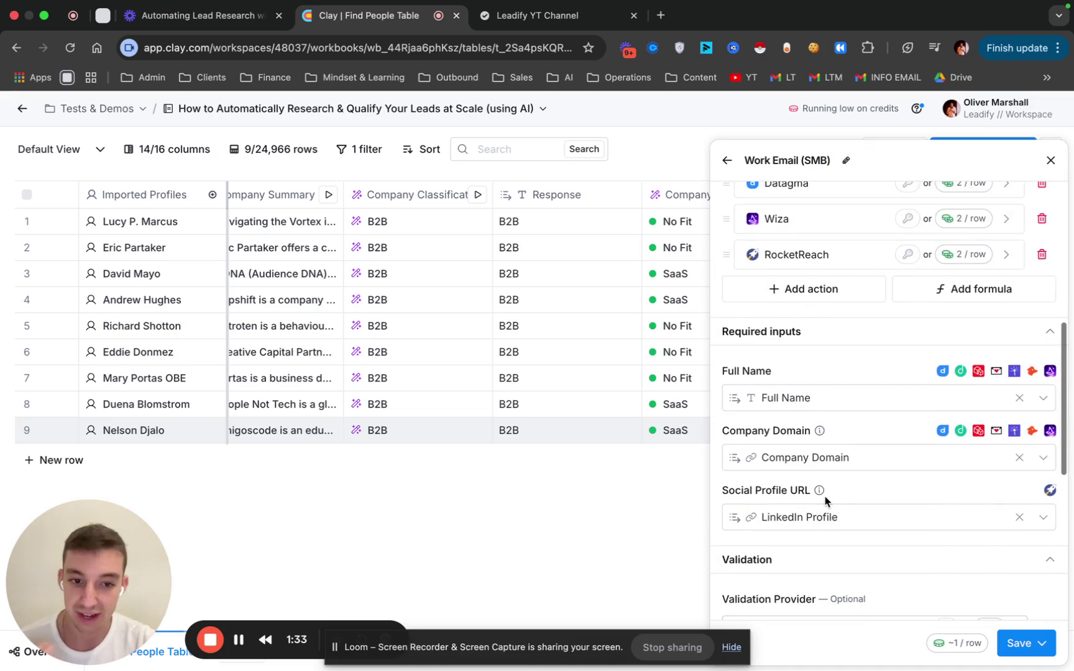
- Set LeadMagic Validate Email as the validation provider, keeping 'Only mark Safe to Send' on
click(821, 487)
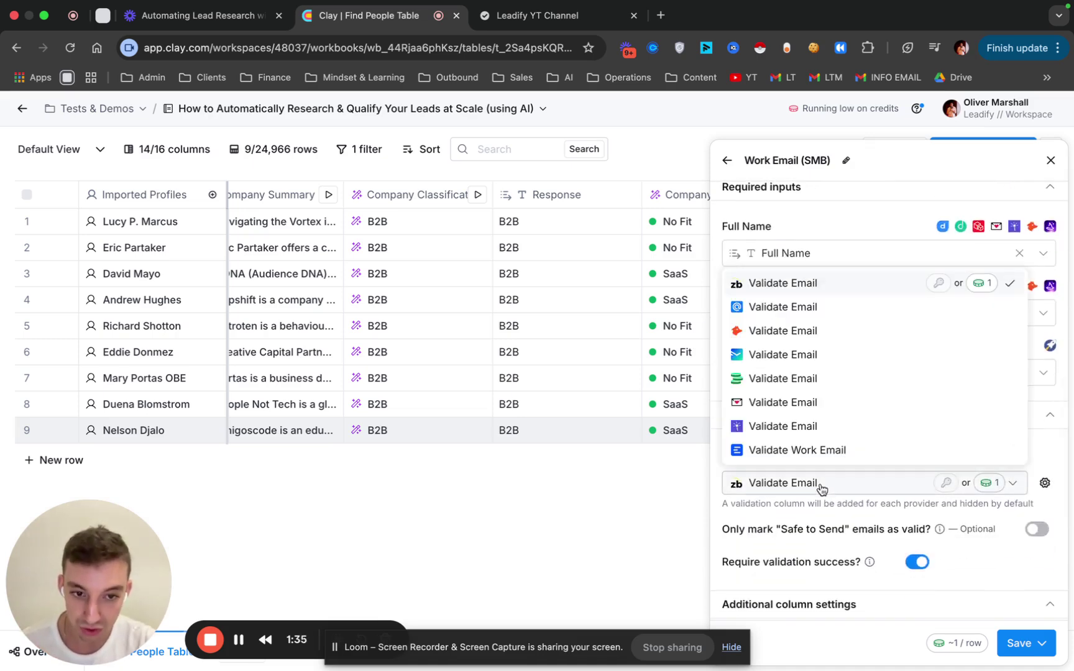
click(783, 426)
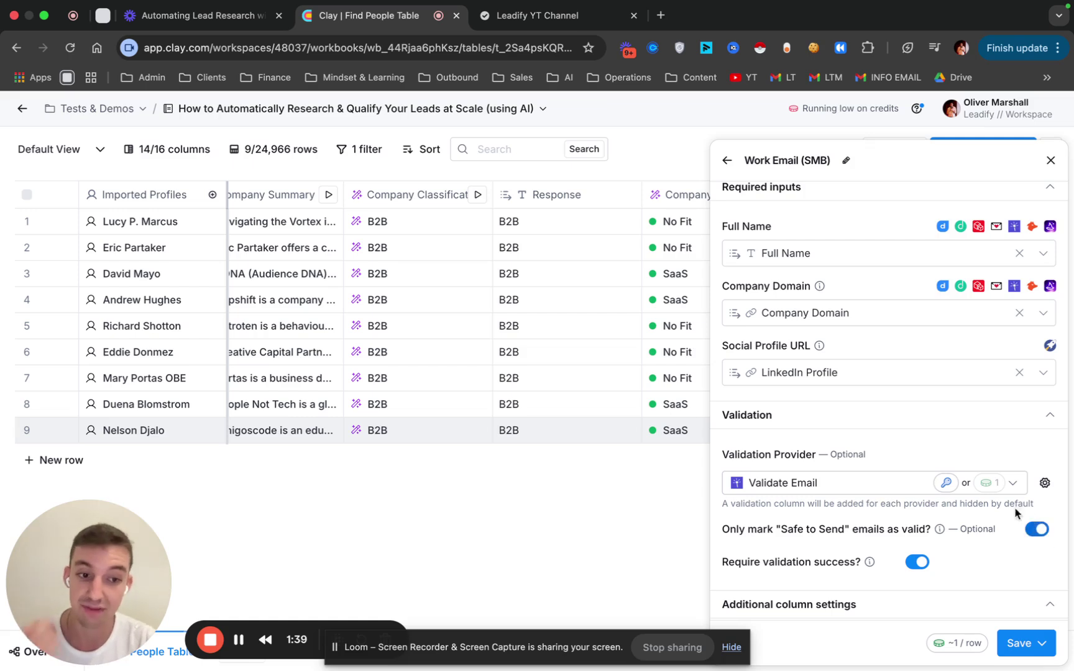
drag(781, 529, 844, 531)
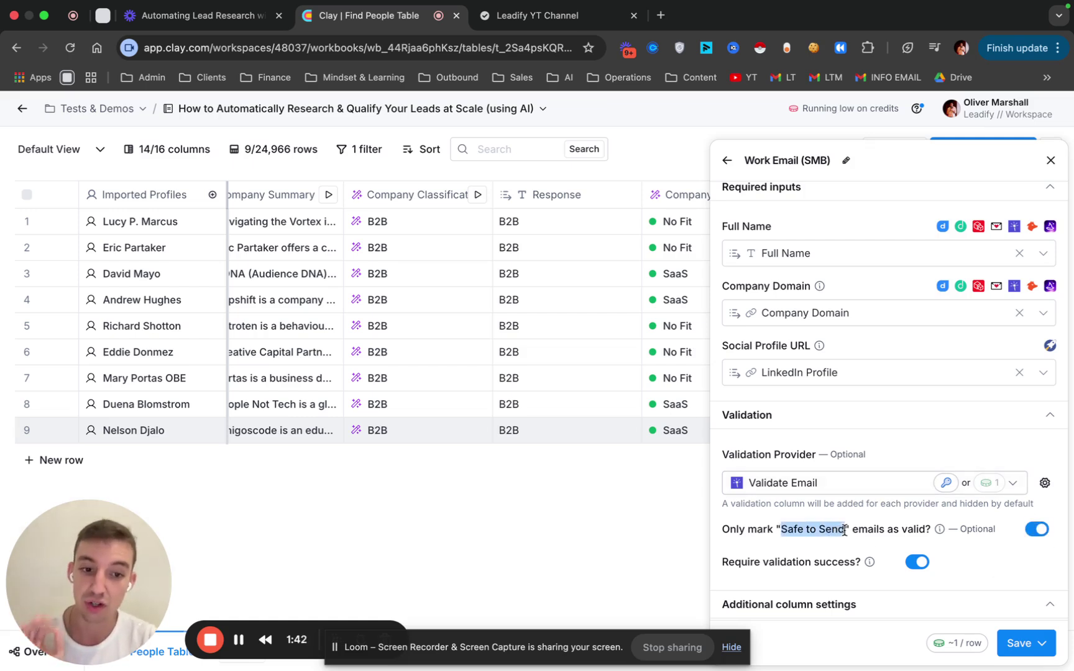
click(939, 443)
scroll(938, 444, up, 3)
scroll(939, 444, up, 5)
scroll(942, 443, down, 2)
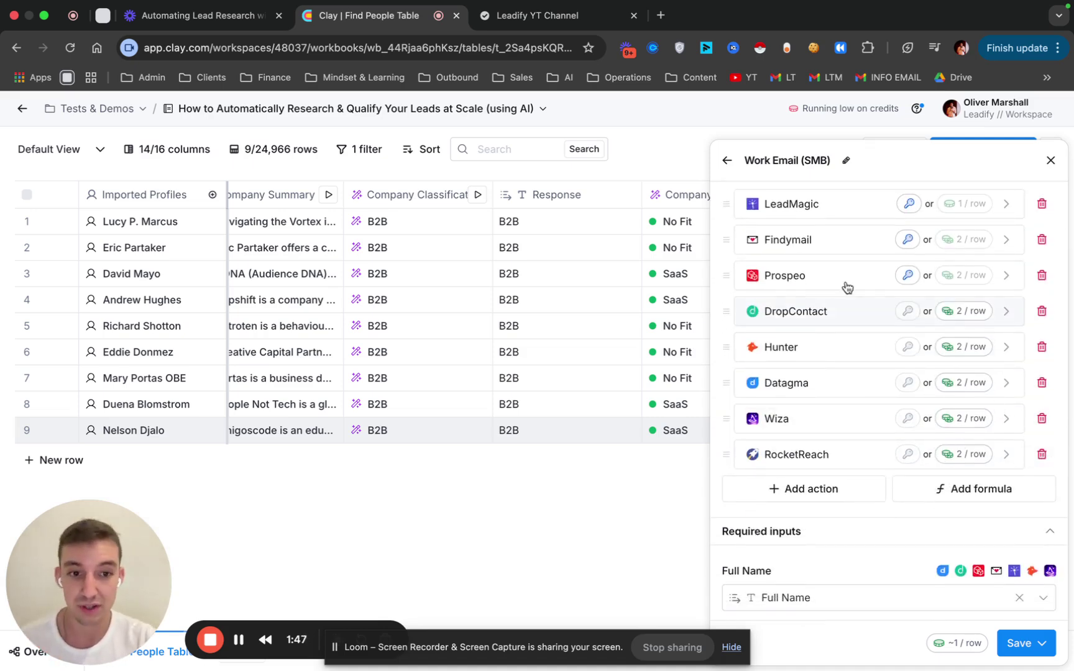
scroll(812, 236, up, 2)
scroll(820, 274, down, 1)
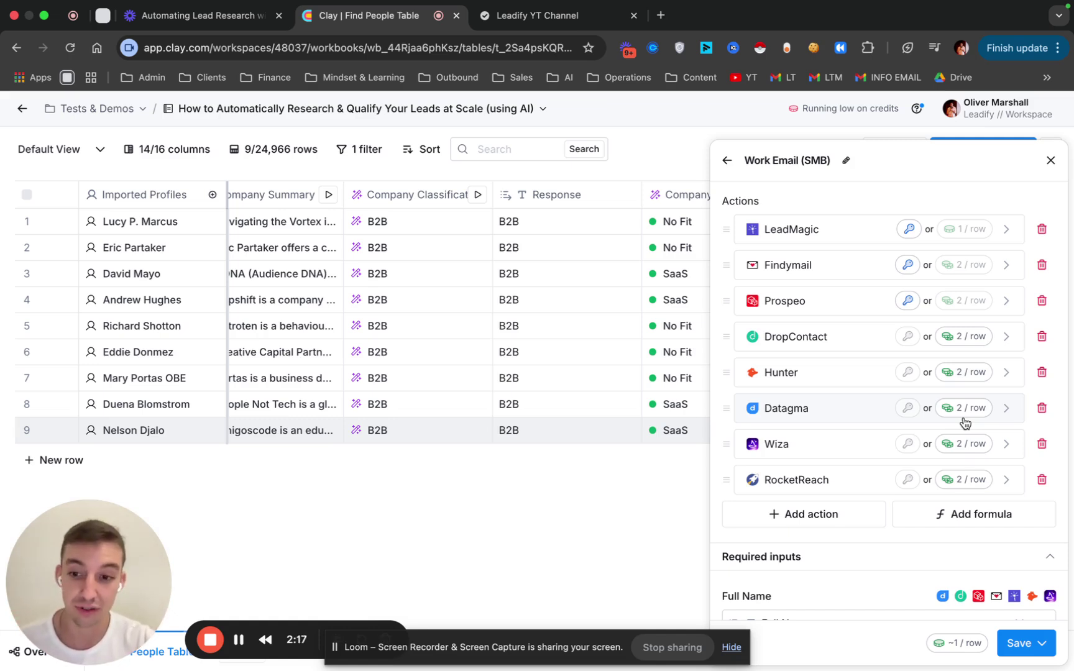
- Remove RocketReach, Wiza, Datagma, Hunter, DropContact and Findymail, leaving Prospeo then LeadMagic
scroll(965, 422, down, 3)
scroll(965, 423, up, 3)
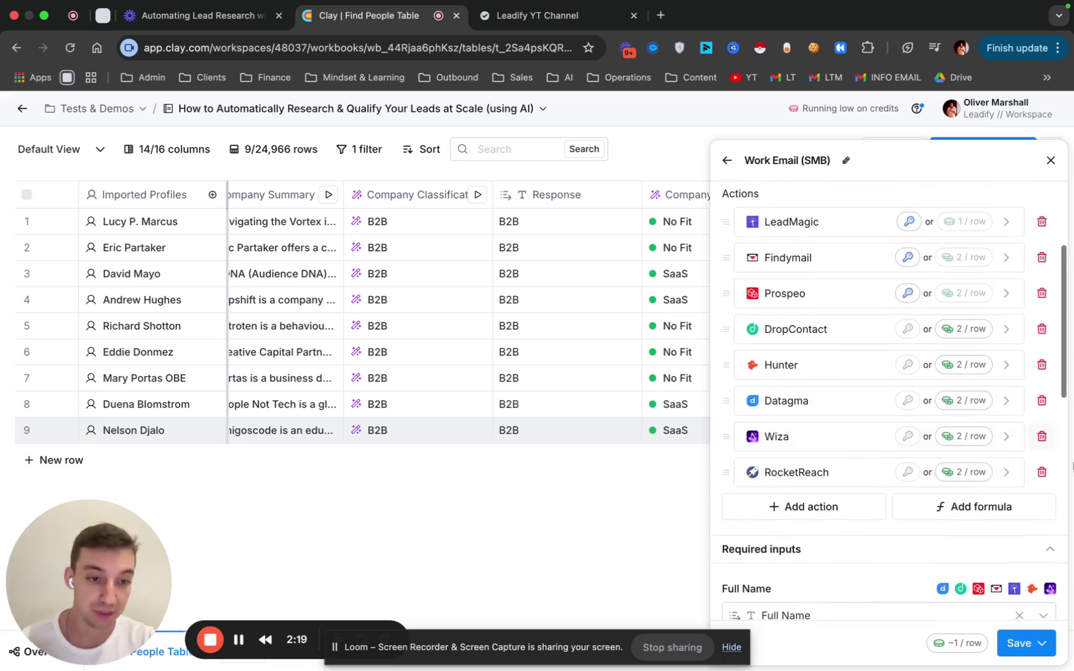
click(1042, 472)
click(1042, 436)
click(1042, 401)
click(1042, 367)
click(1042, 333)
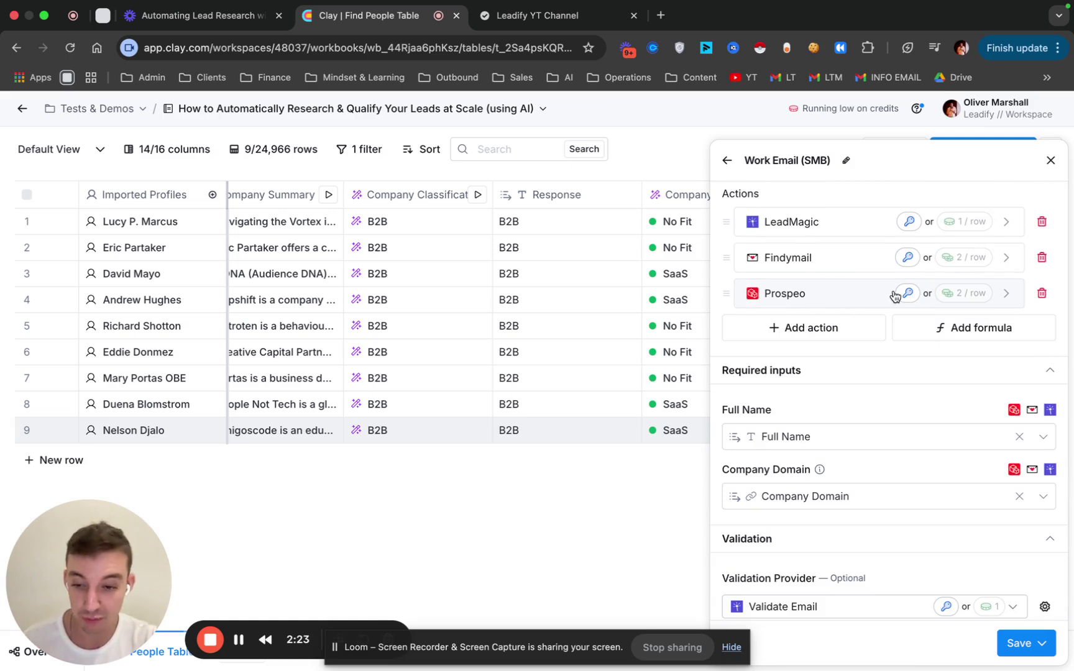
click(1042, 257)
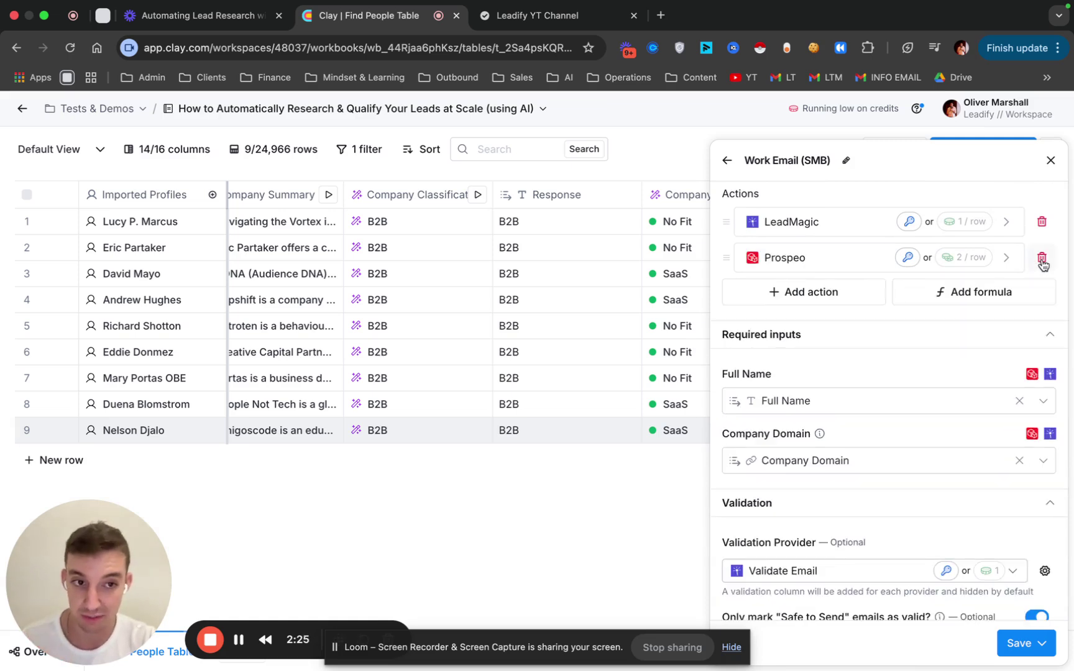
drag(733, 259, 738, 357)
scroll(840, 368, down, 3)
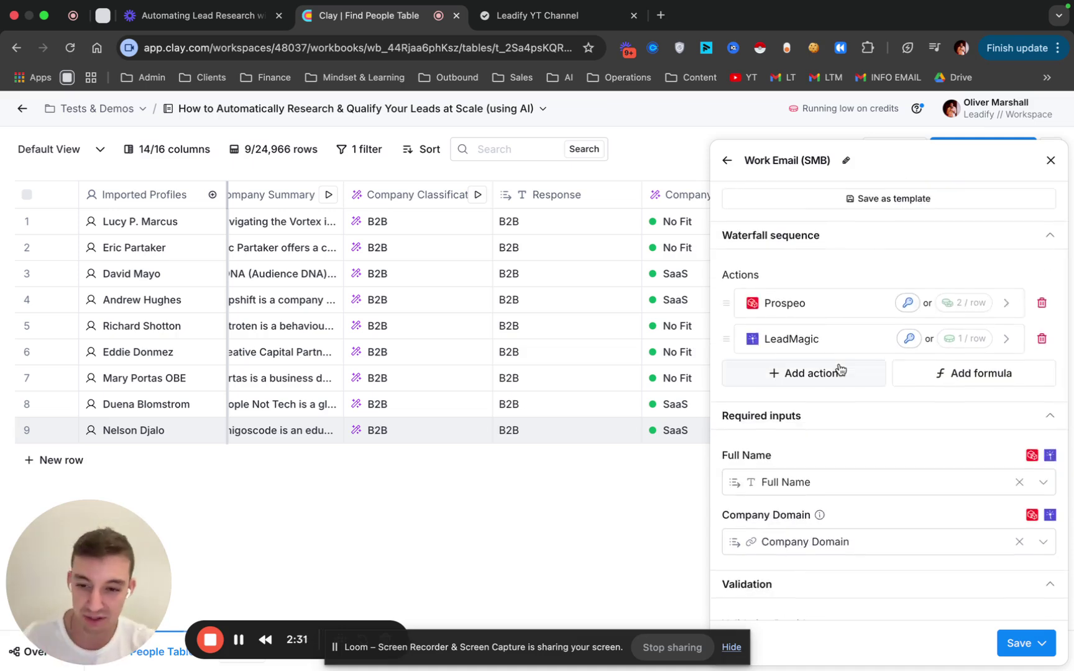
scroll(866, 414, down, 2)
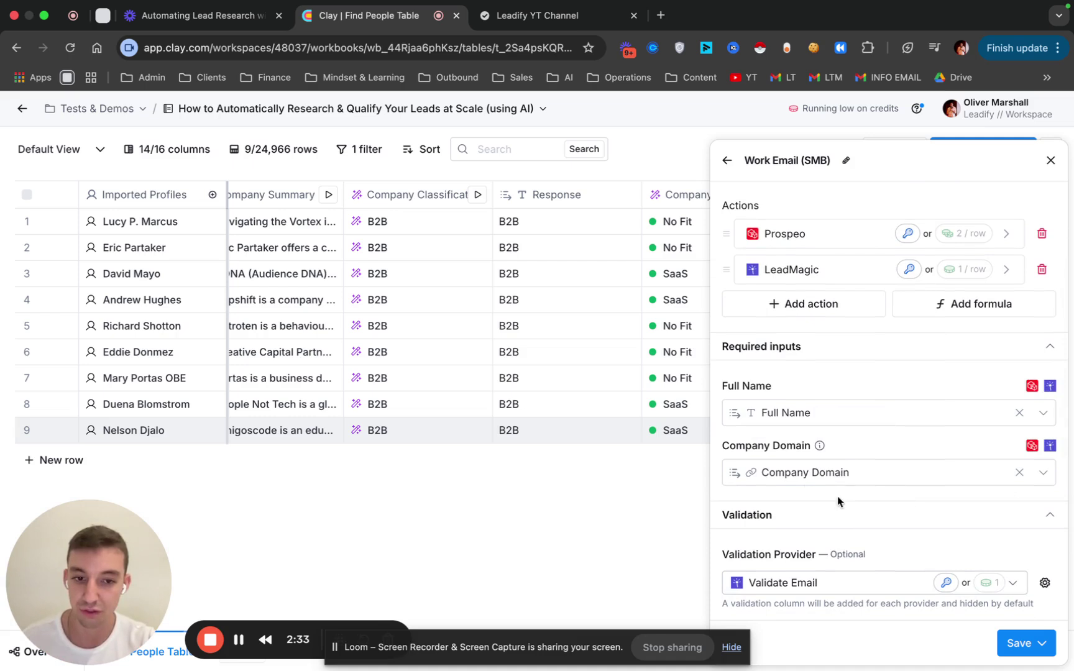
scroll(844, 472, up, 2)
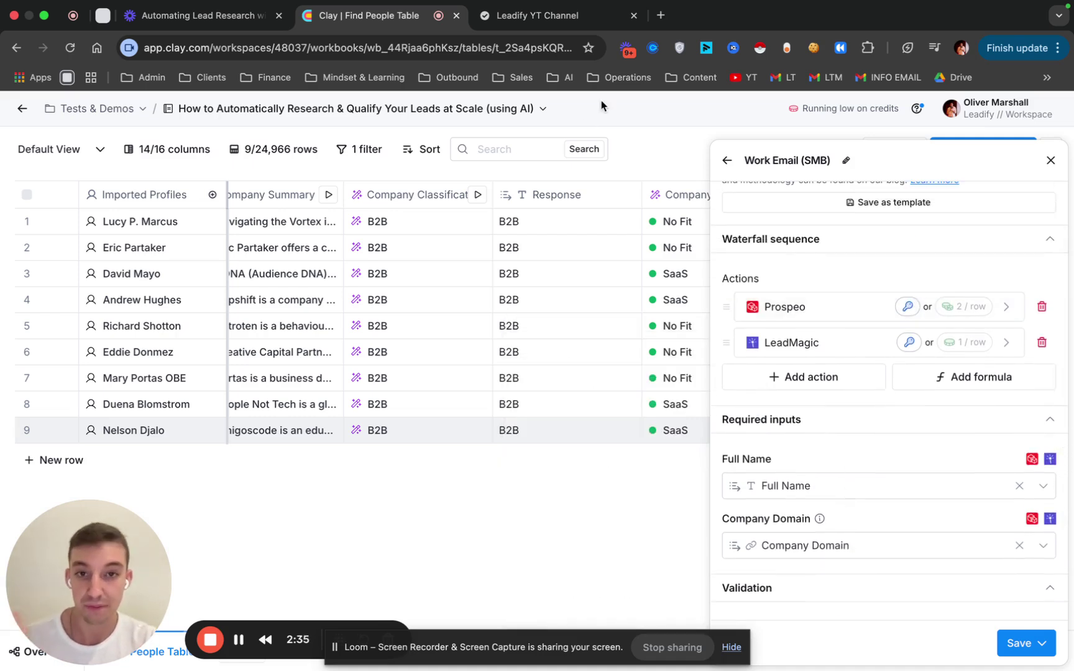
- Search 'prospeo pricing' in a new tab and open Prospeo's Plan & Pricing page
click(661, 15)
text(prospeo pri)
key(Return)
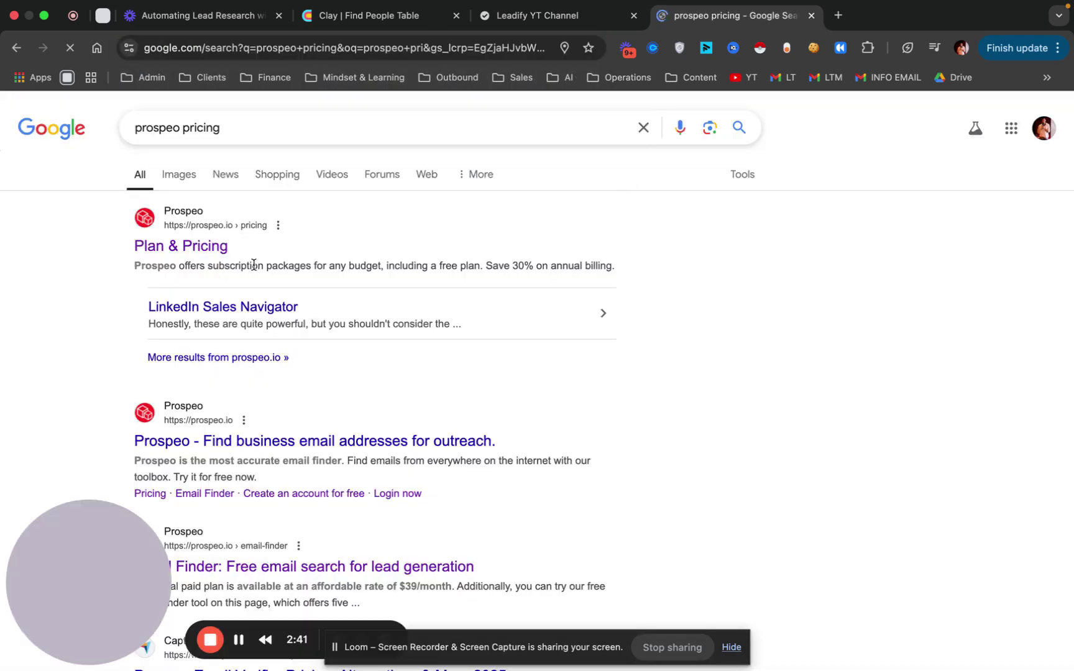
click(185, 244)
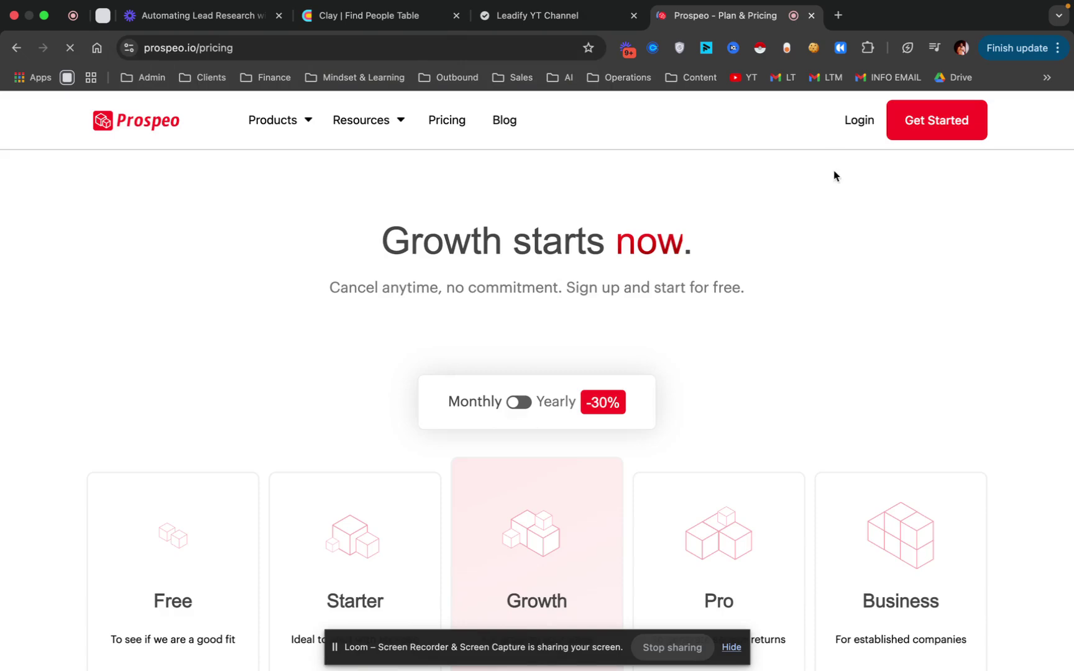
scroll(561, 448, down, 4)
scroll(763, 388, up, 4)
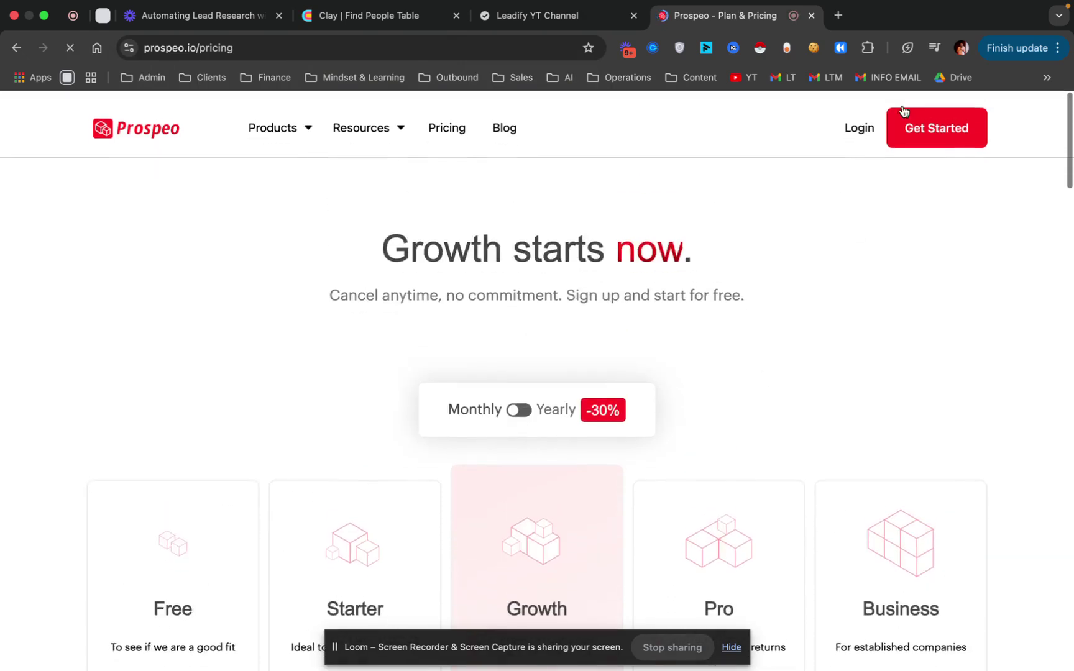
- Log in to Prospeo with the account email and check the Pro plan's credit usage
click(860, 127)
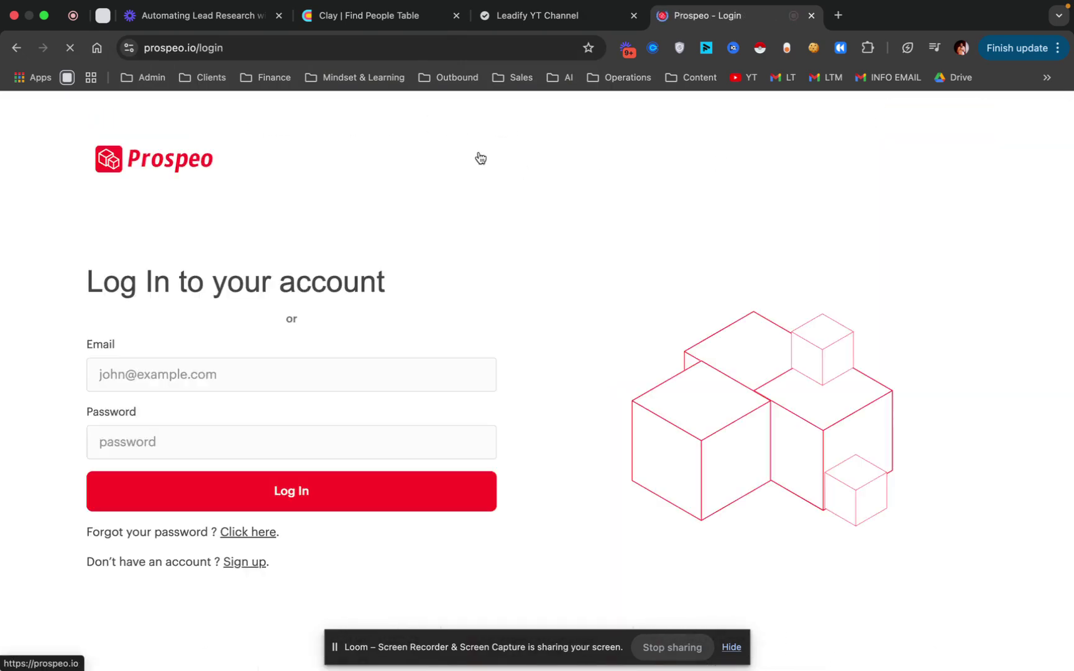
click(201, 387)
click(343, 303)
click(236, 379)
click(227, 376)
text(h)
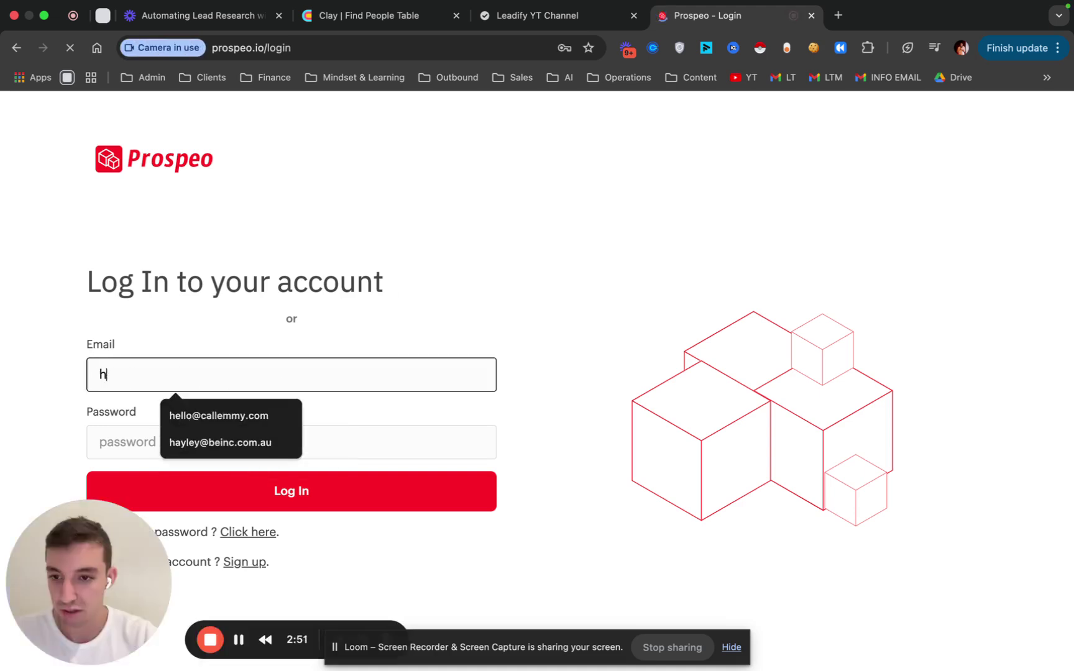
text(cha)
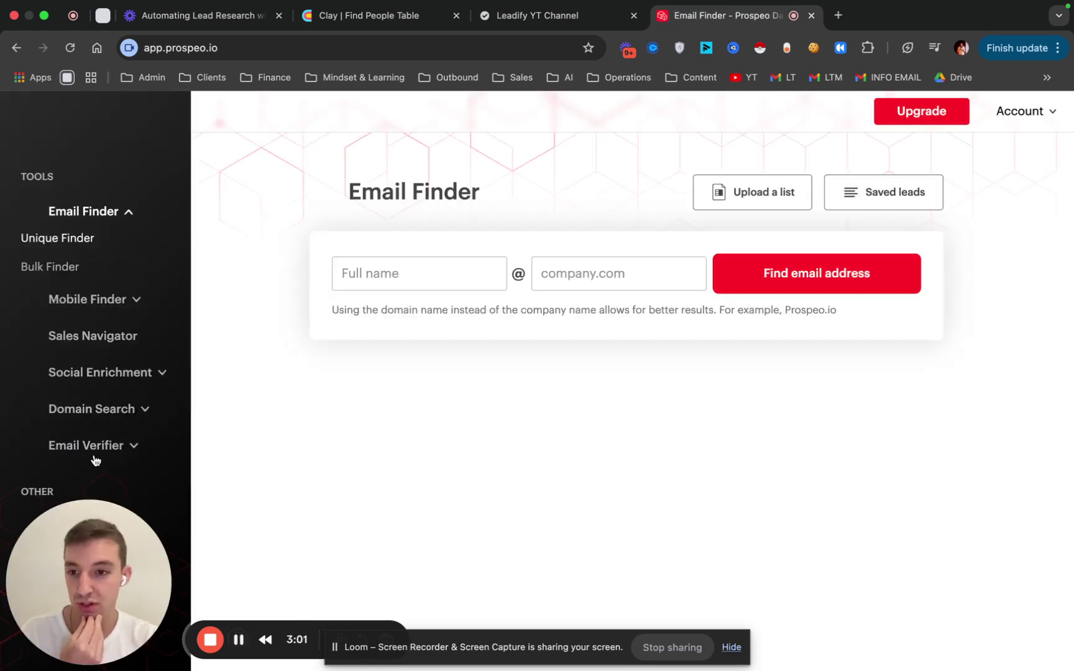
click(1029, 115)
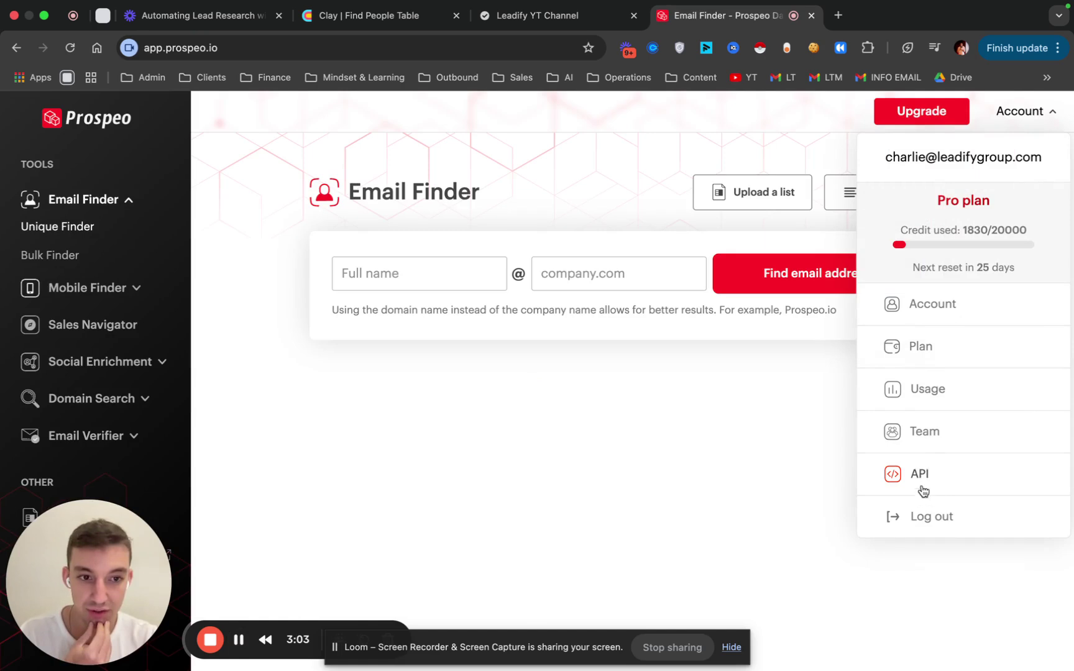
click(638, 441)
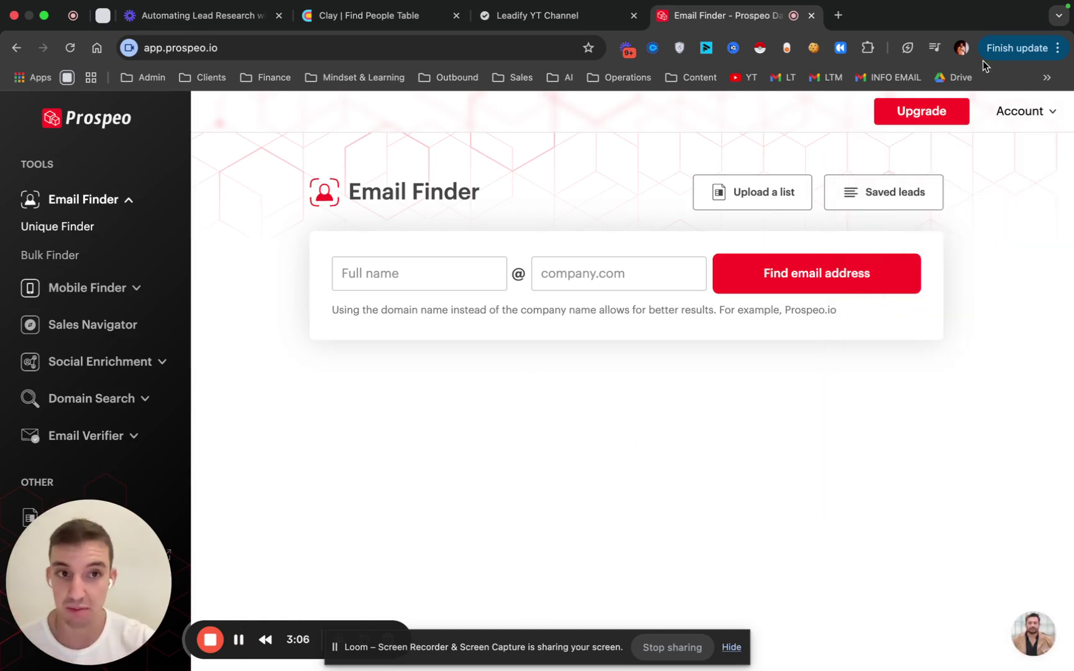
- Close the Prospeo tab and the Work Email waterfall panel
click(811, 15)
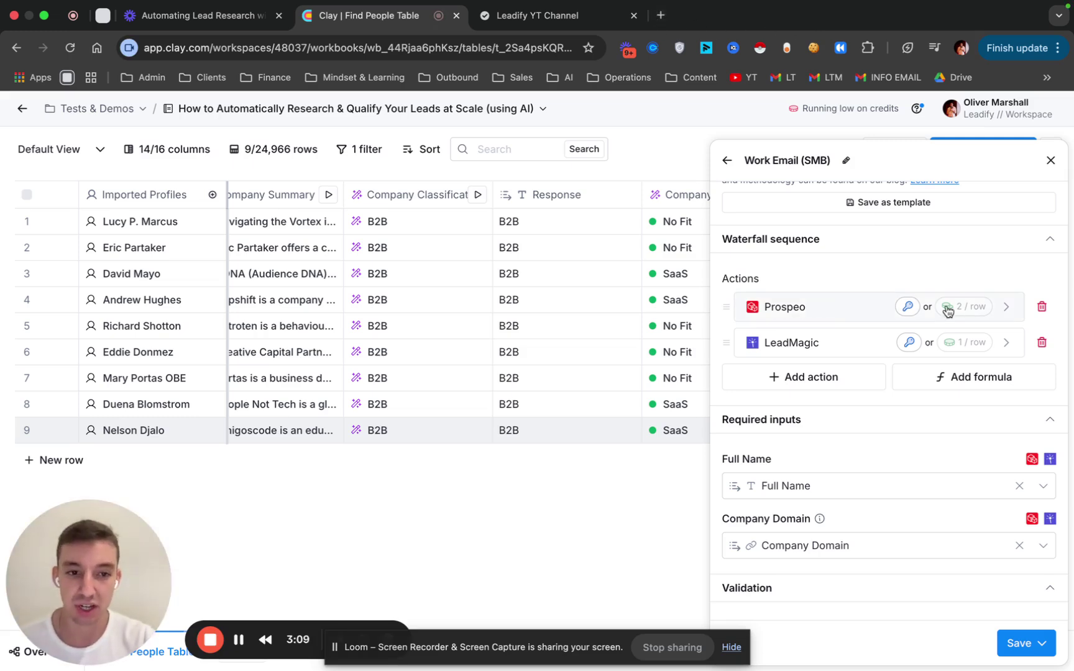
scroll(947, 309, up, 1)
scroll(902, 299, up, 2)
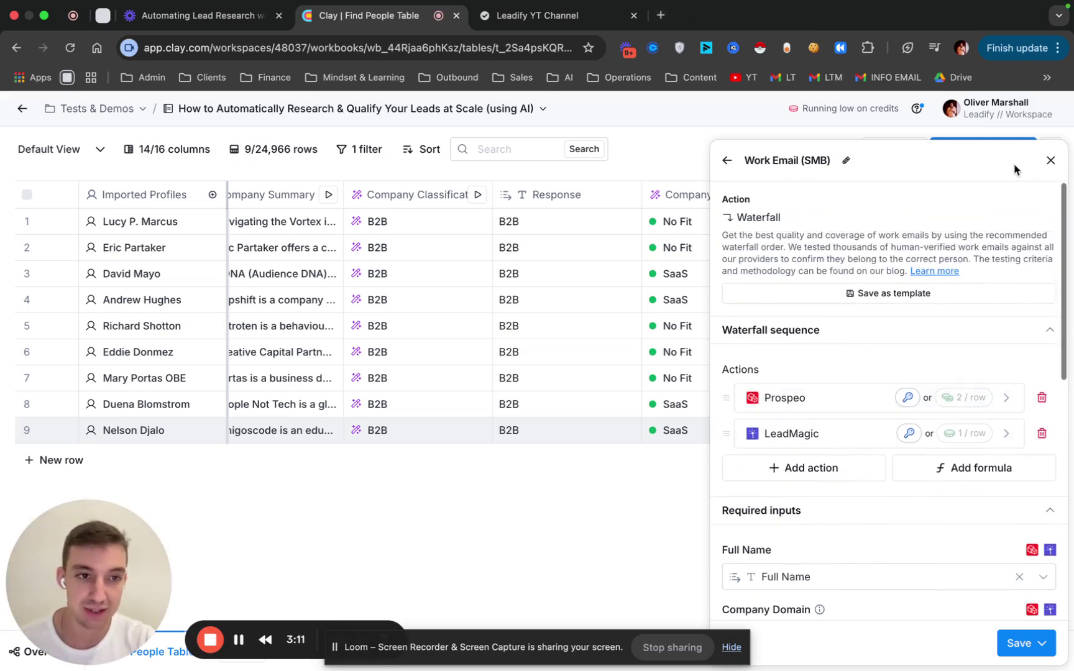
click(1051, 161)
- Start a Prospeo API key connection under Settings > Connections, cancel it, and return Home
click(988, 124)
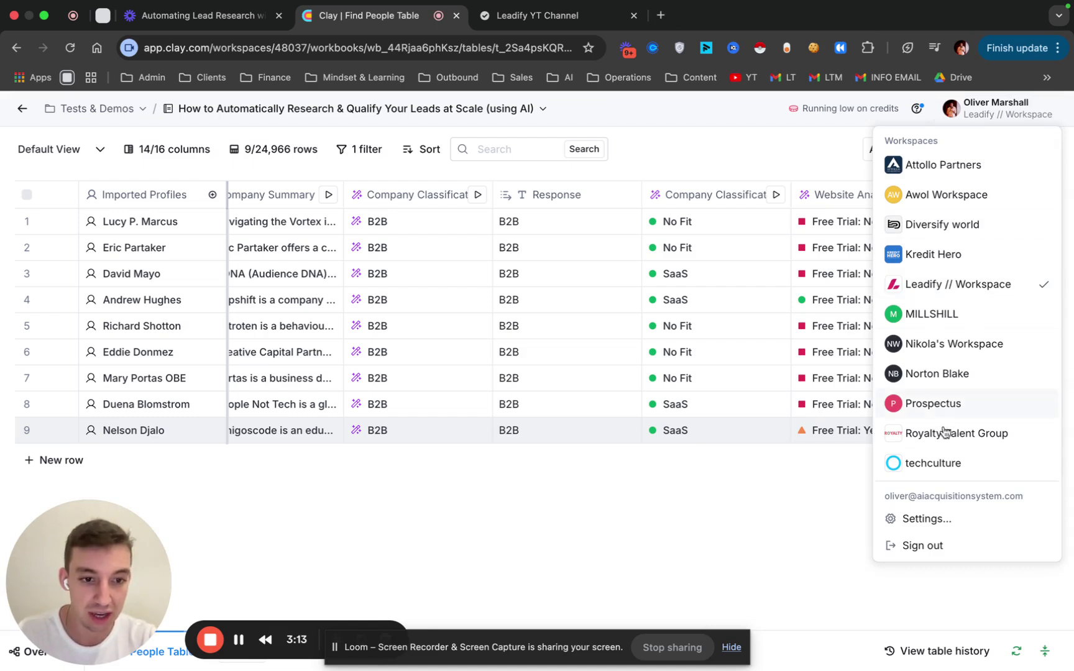
click(940, 517)
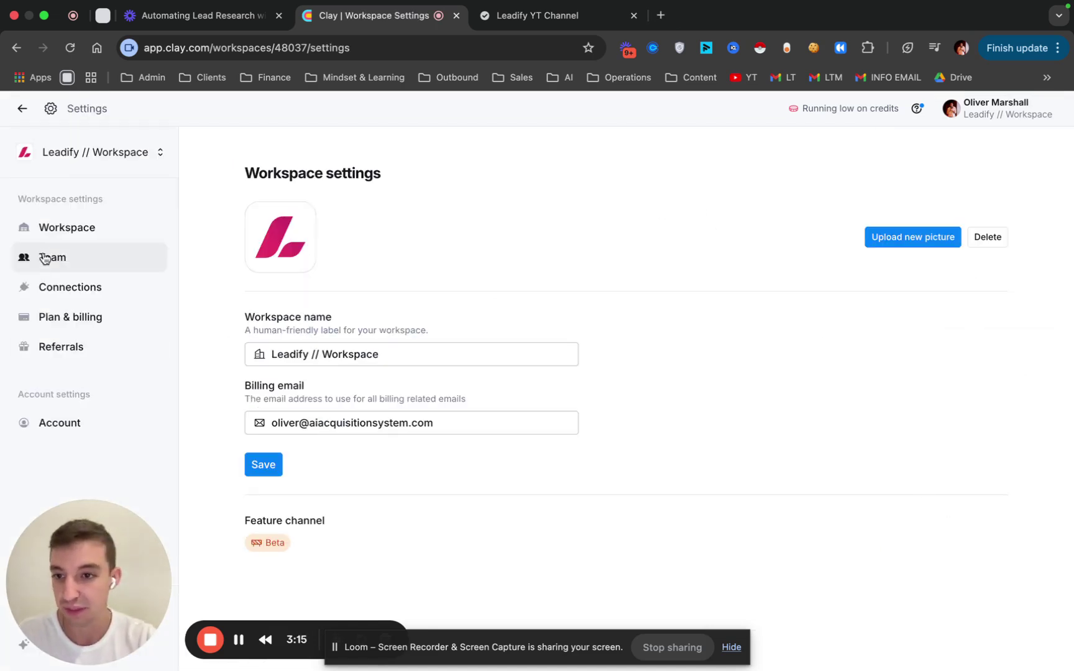
click(73, 292)
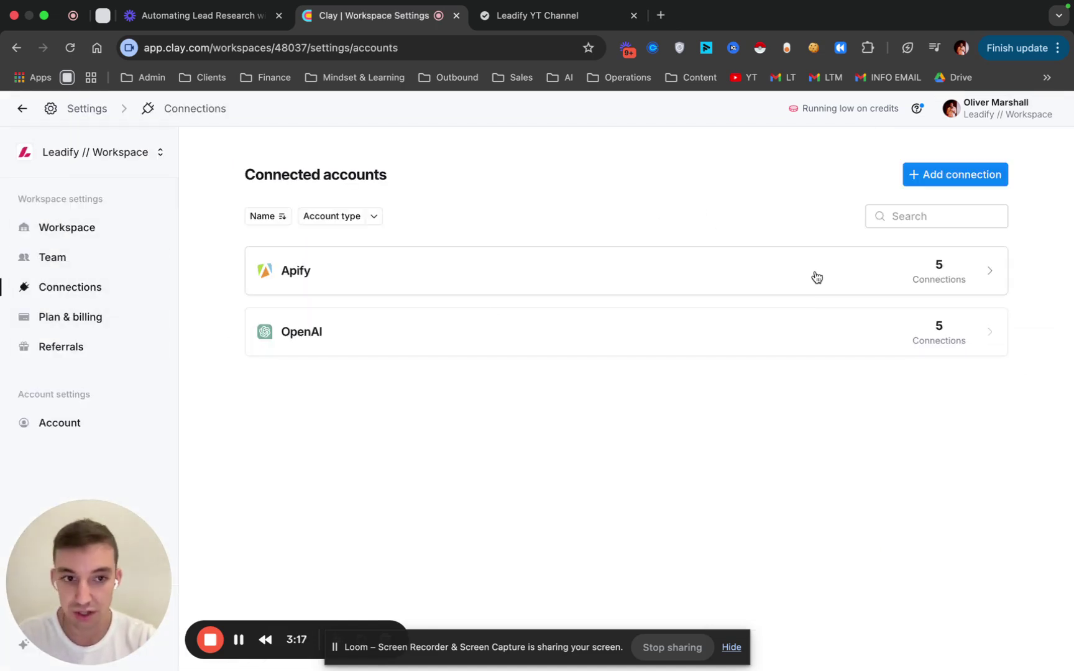
click(942, 175)
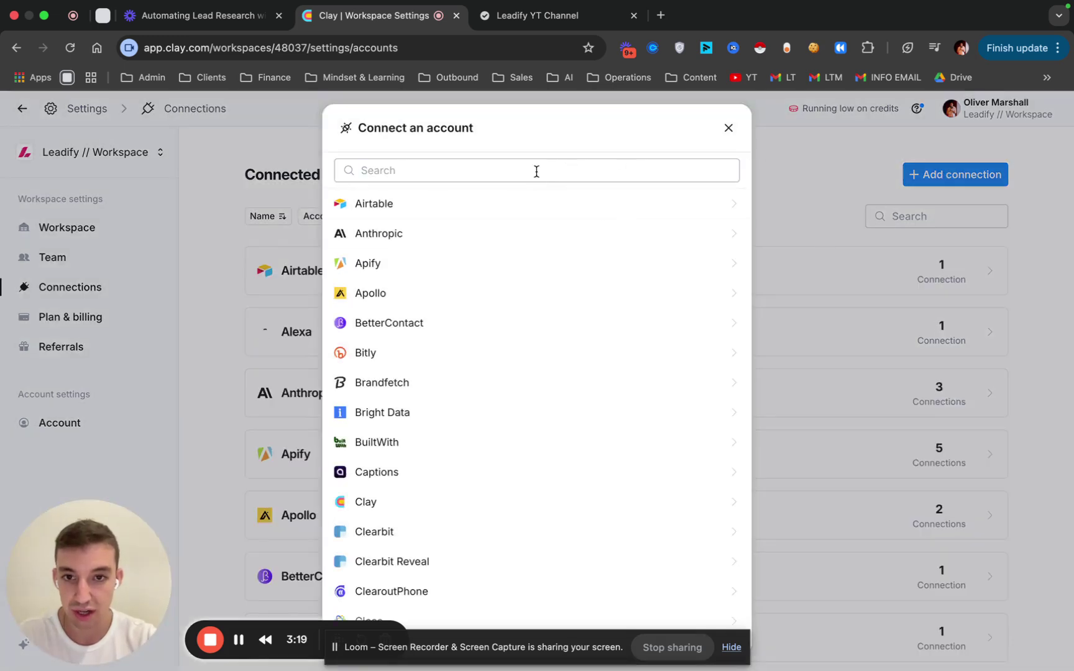
click(417, 255)
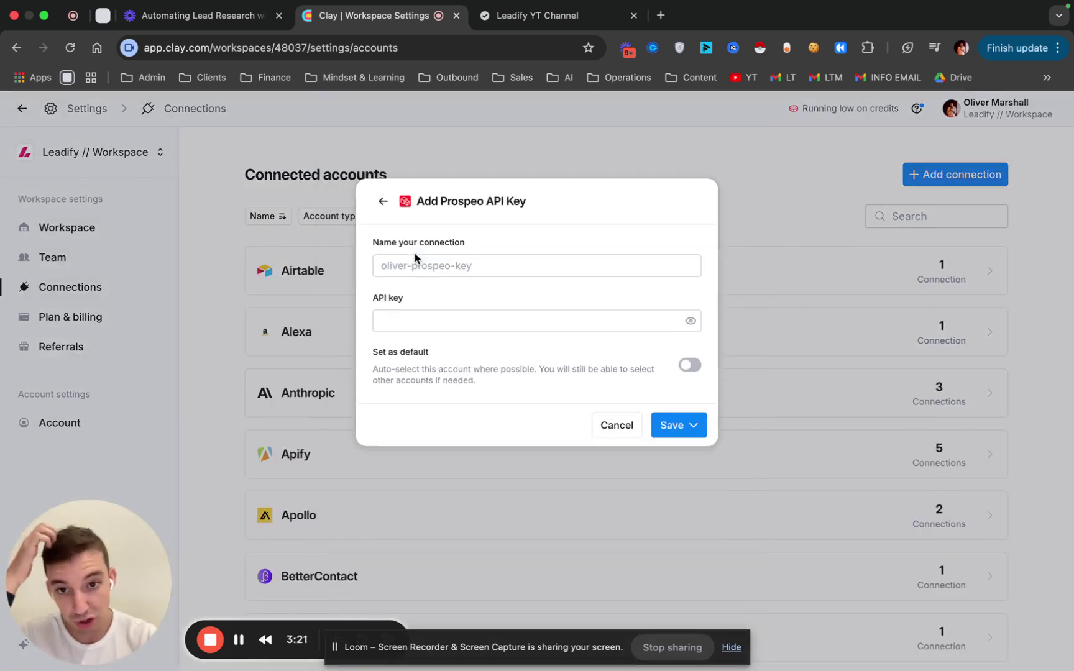
click(428, 322)
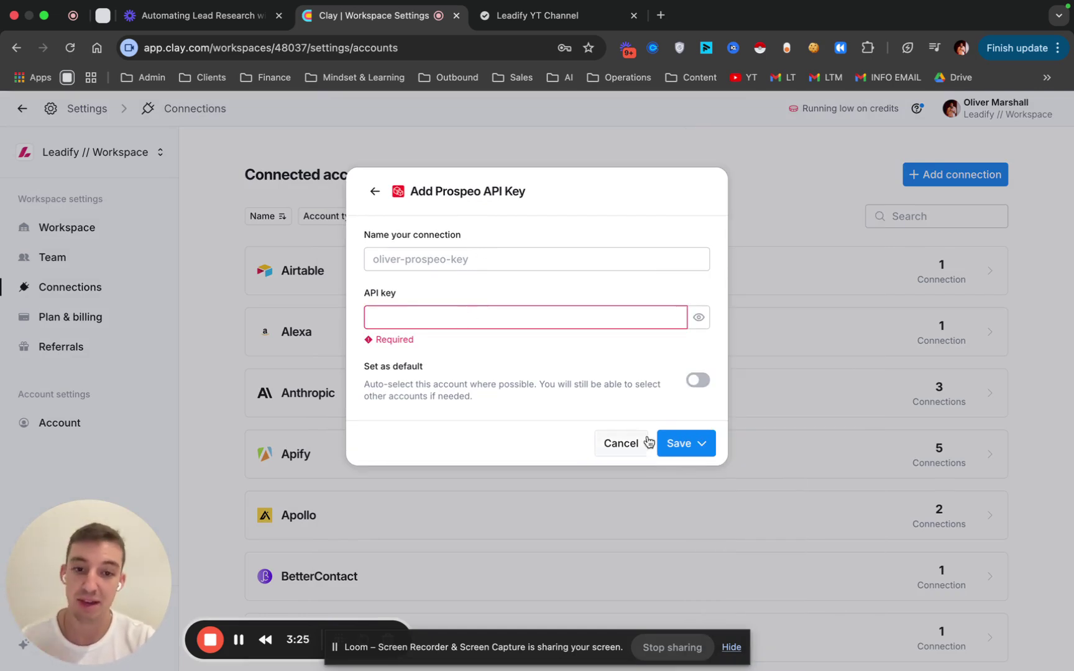
click(619, 447)
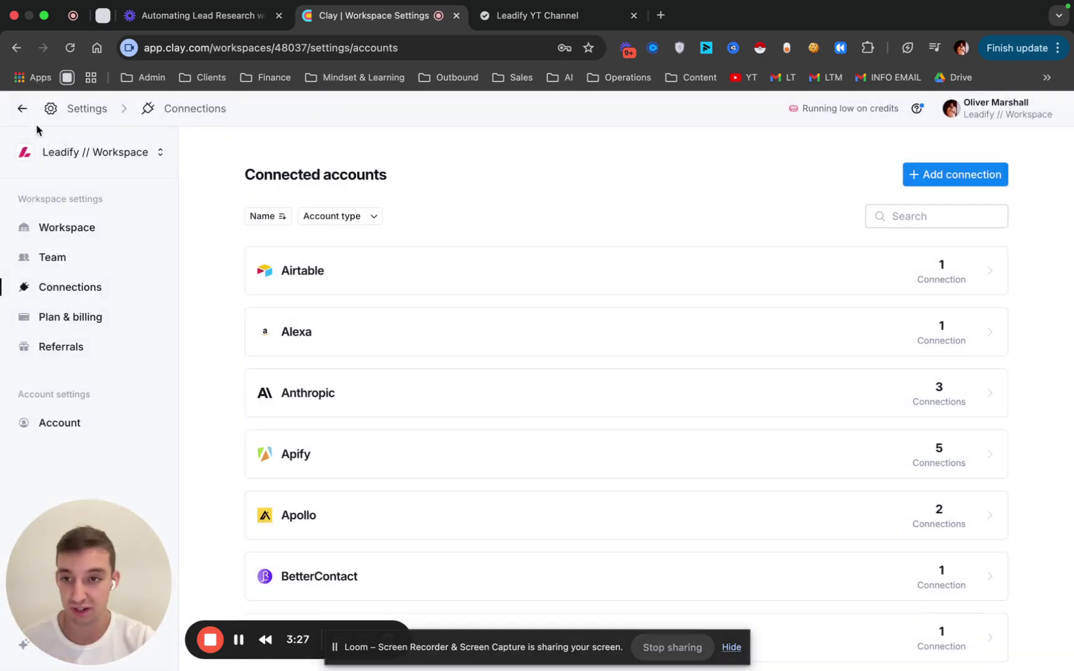
click(22, 108)
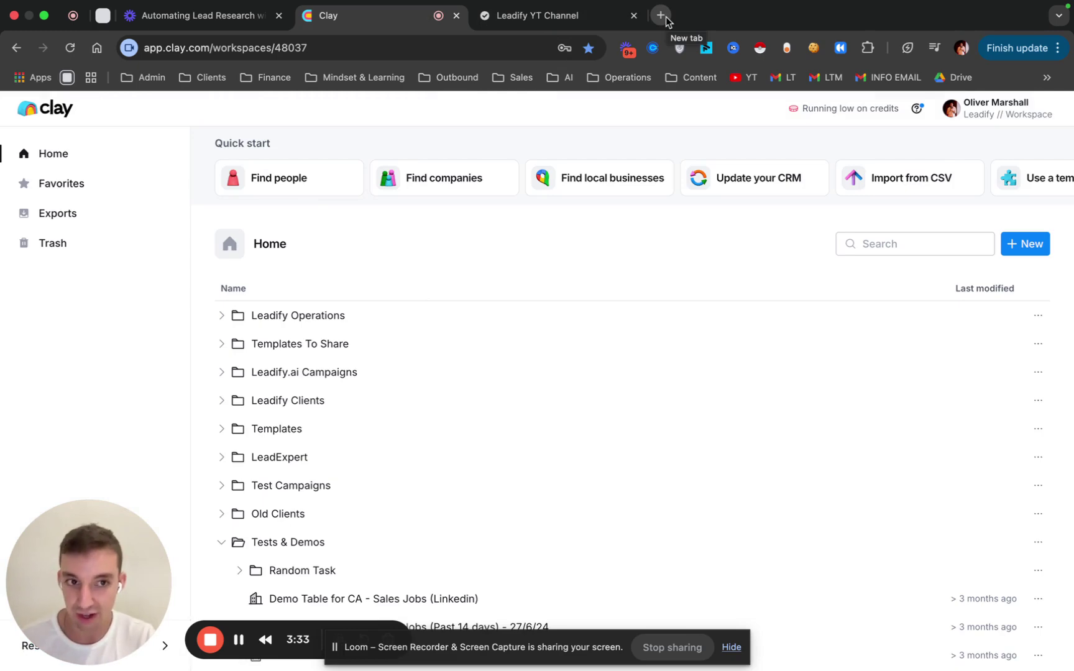
scroll(623, 419, down, 20)
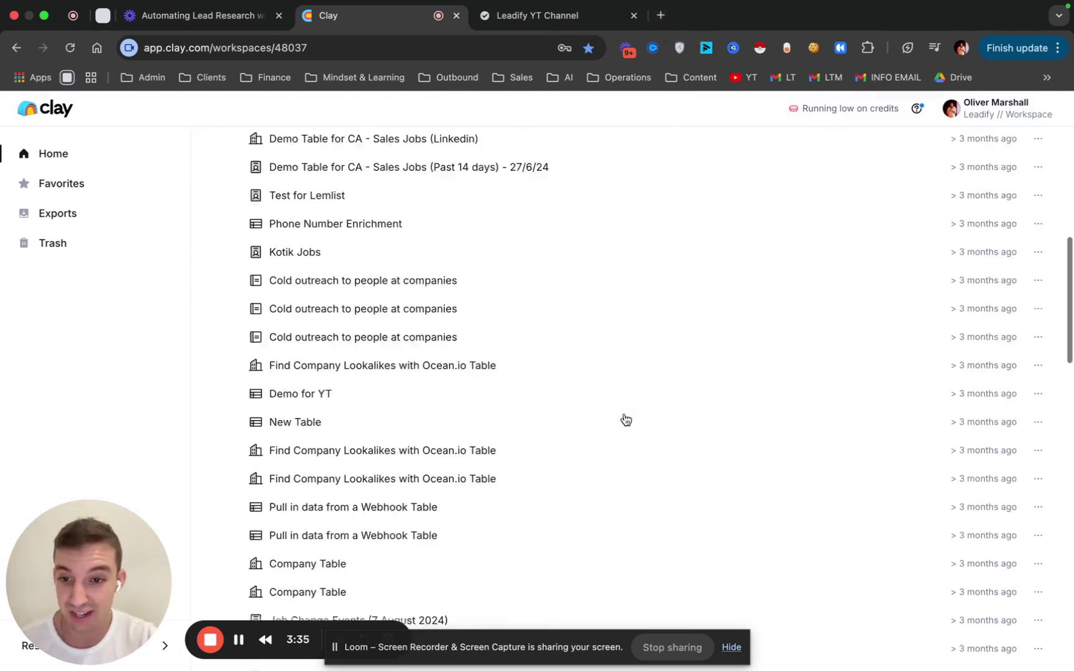
scroll(607, 463, down, 10)
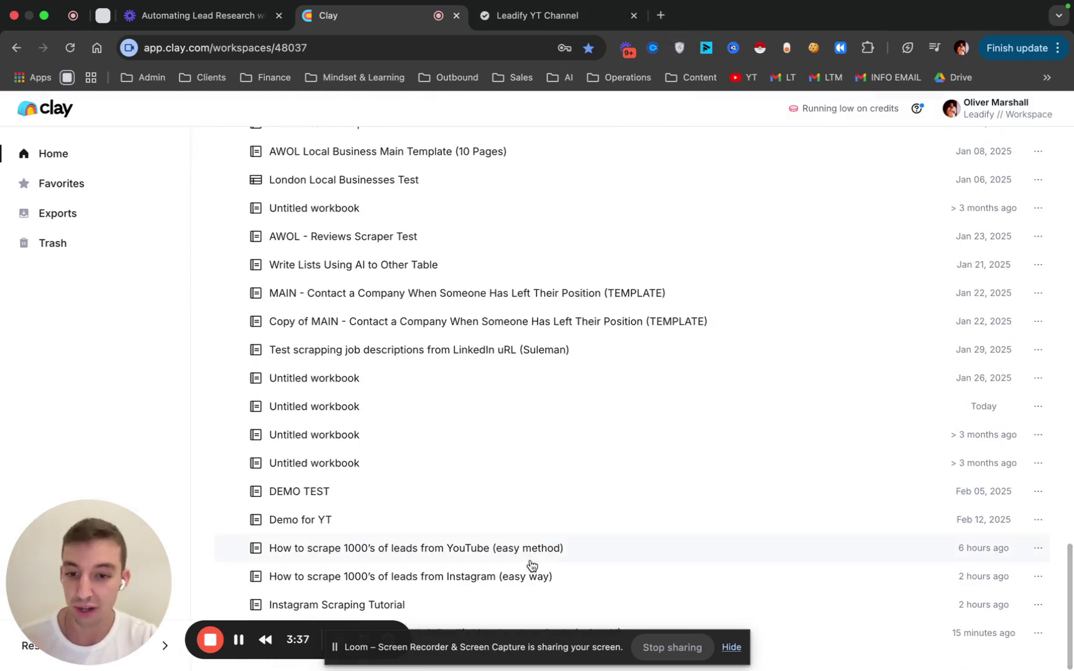
drag(139, 570, 134, 414)
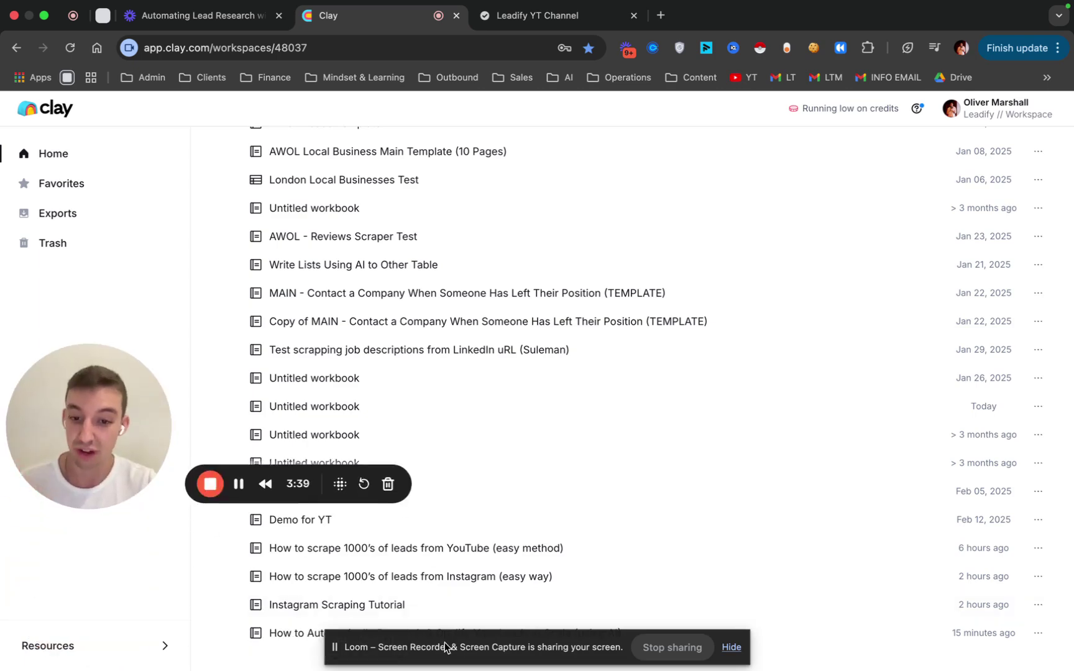
drag(435, 647, 620, 614)
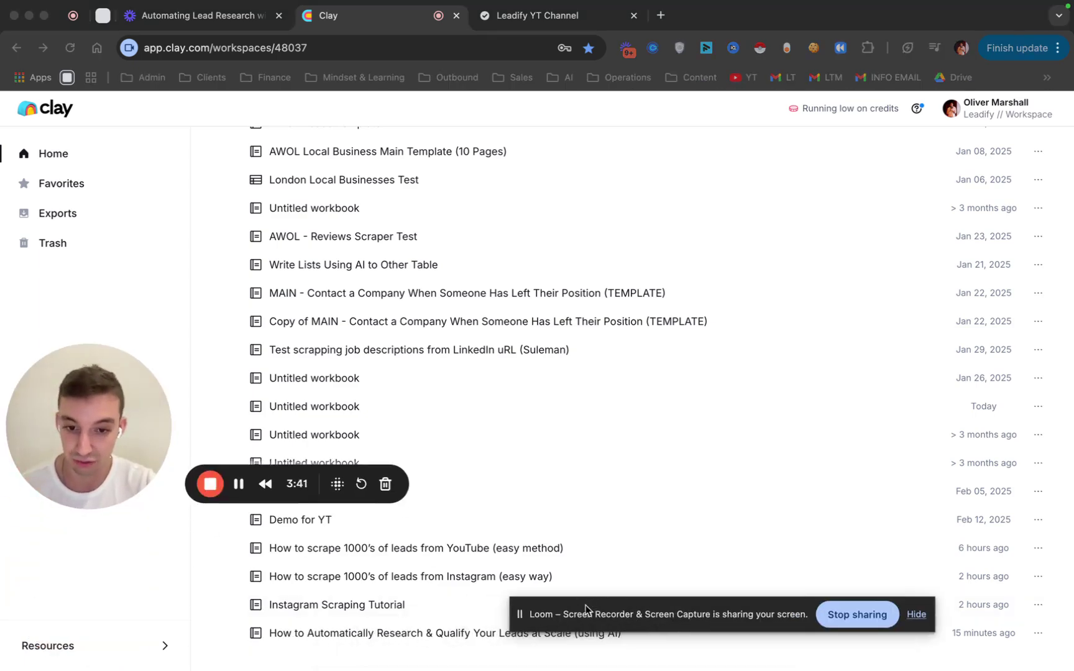
click(420, 634)
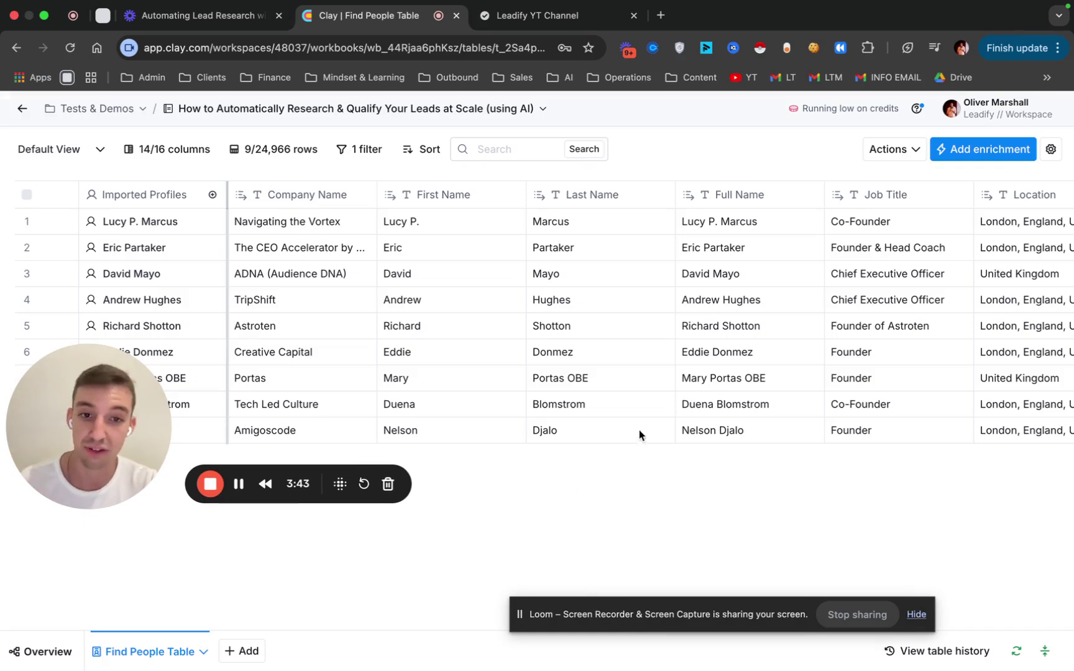
scroll(681, 403, right, 10)
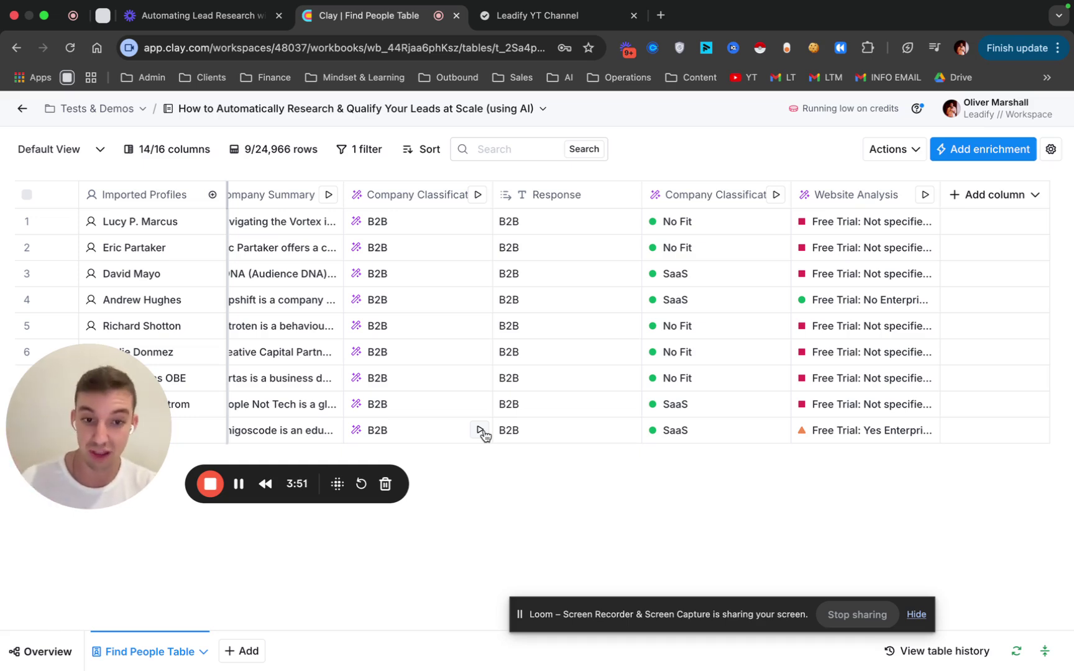
drag(117, 431, 118, 537)
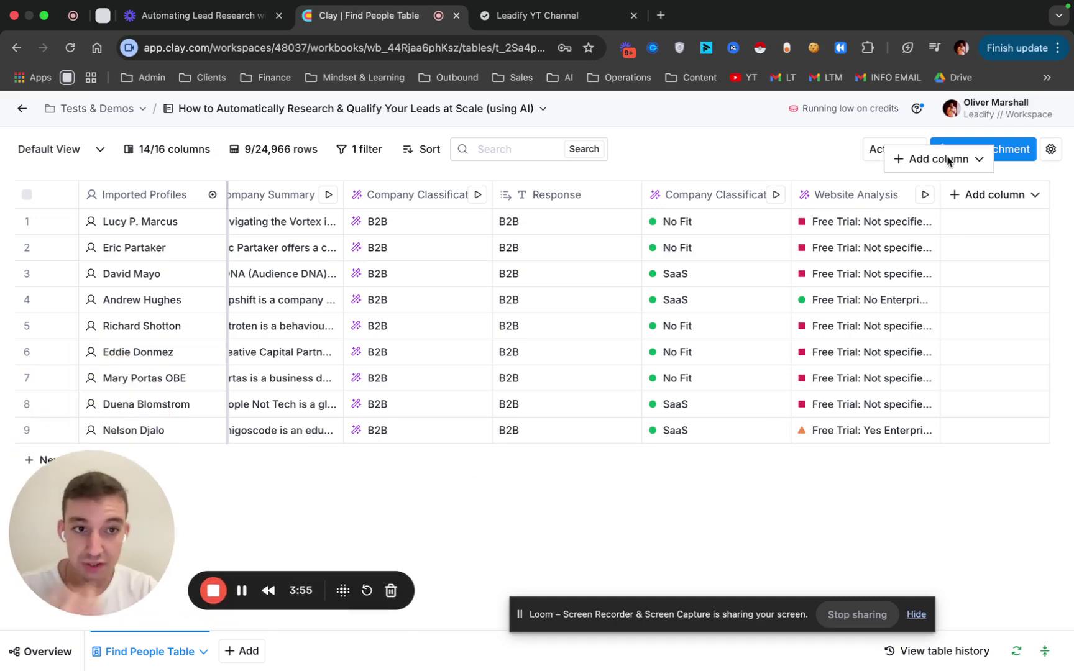
- Add the Work Email (SMB) waterfall enrichment through a 'work emai' search
click(990, 150)
text(w)
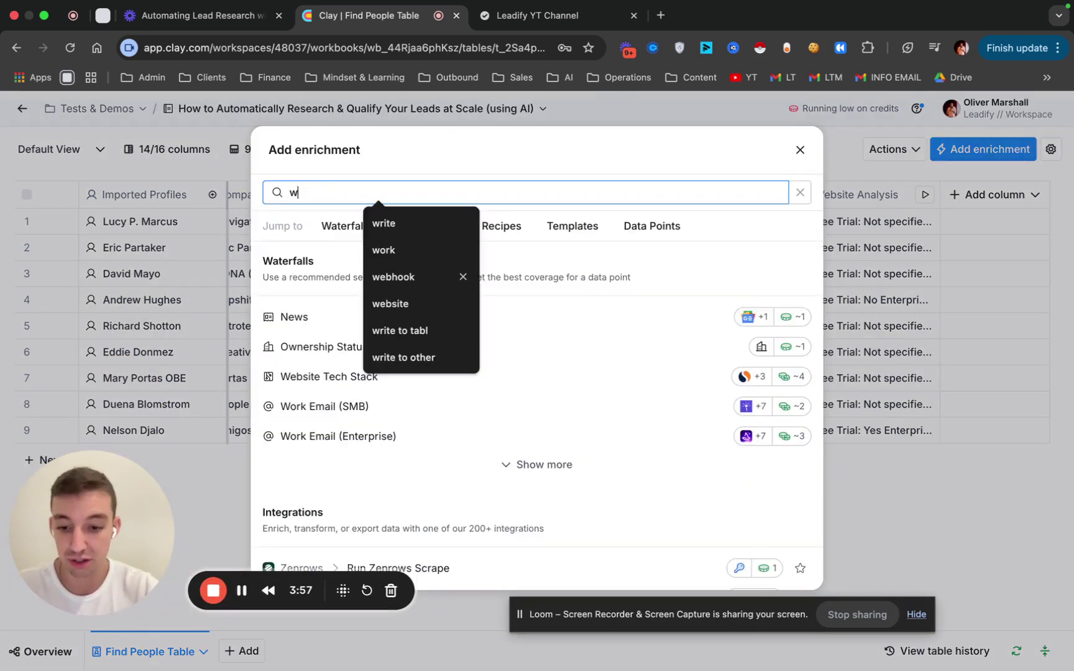
text(ork emai)
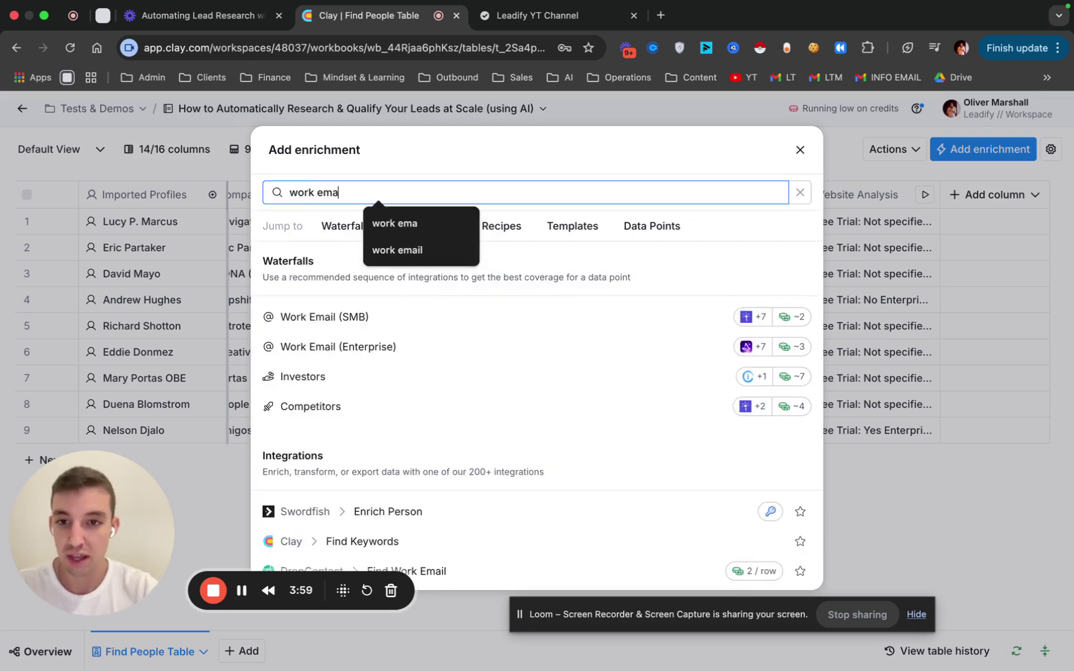
click(410, 324)
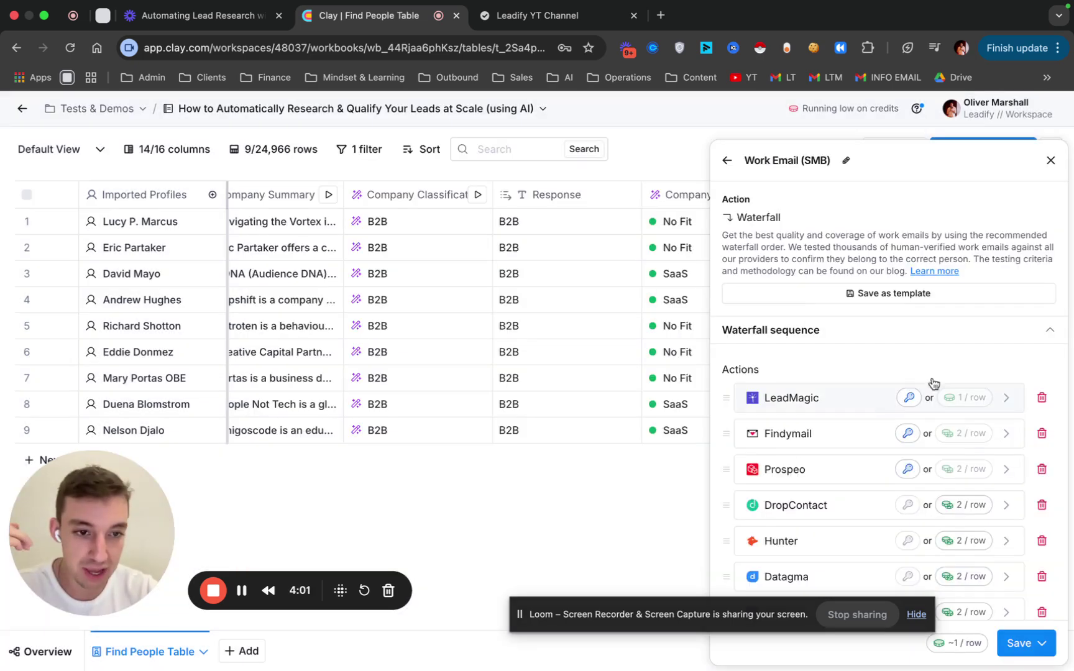
scroll(1032, 388, down, 3)
- Remove Findymail, DropContact, Hunter, Datagma, Wiza and RocketReach, keeping only LeadMagic and Prospeo
click(1042, 337)
click(1043, 374)
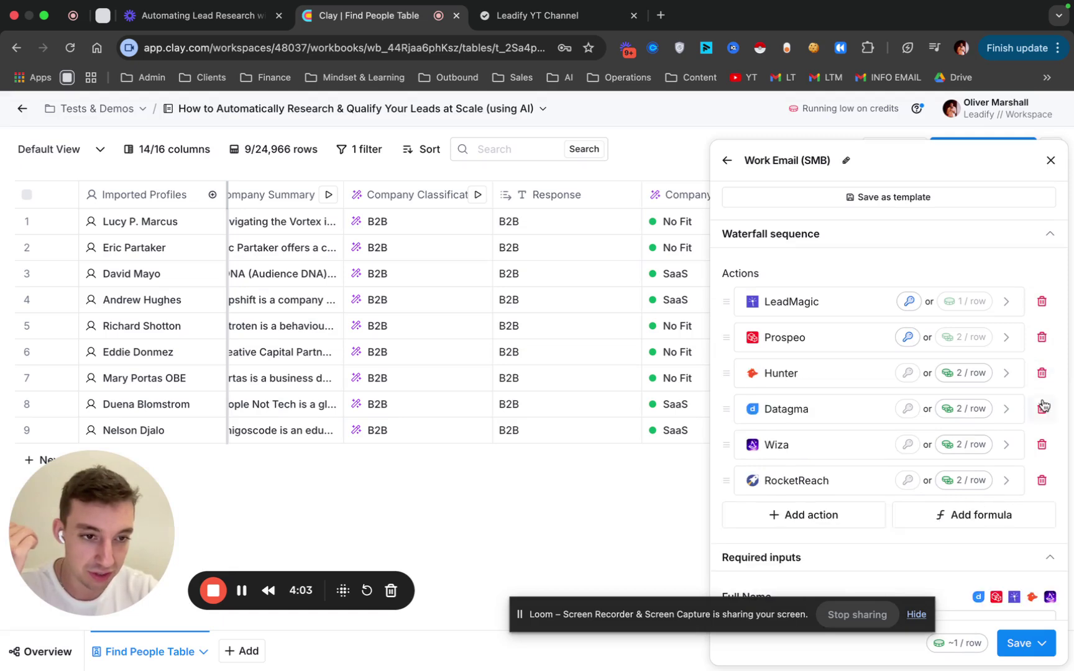
click(1042, 373)
click(1043, 373)
click(1042, 373)
click(1043, 373)
scroll(985, 478, down, 6)
- Set LeadMagic Validate Email as validator and review the Prospeo and LeadMagic step settings
click(878, 285)
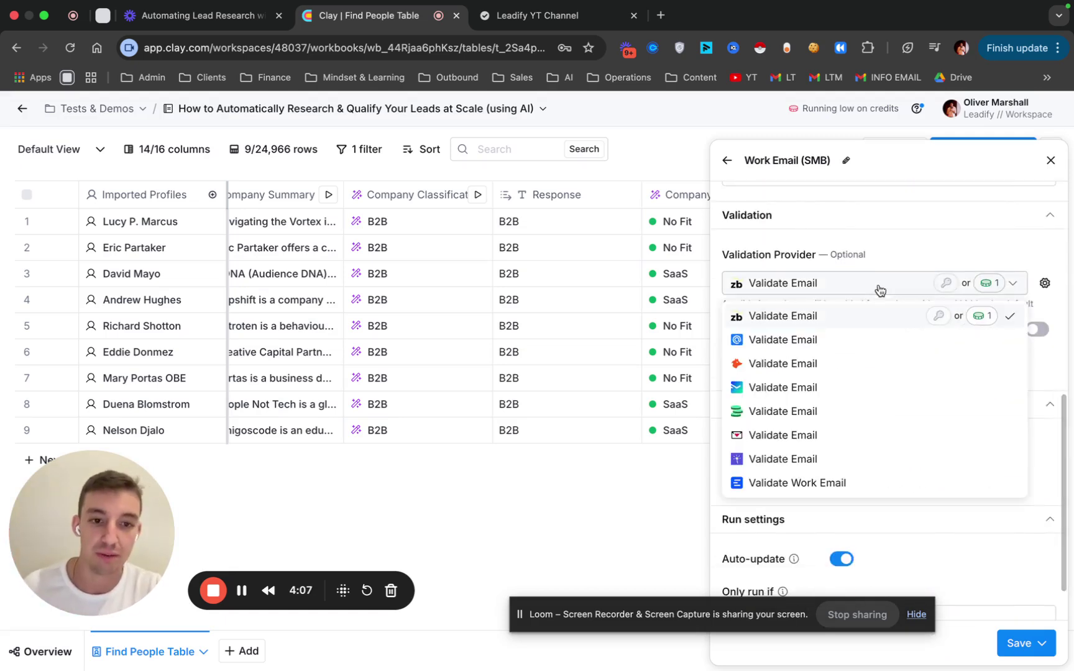
click(827, 468)
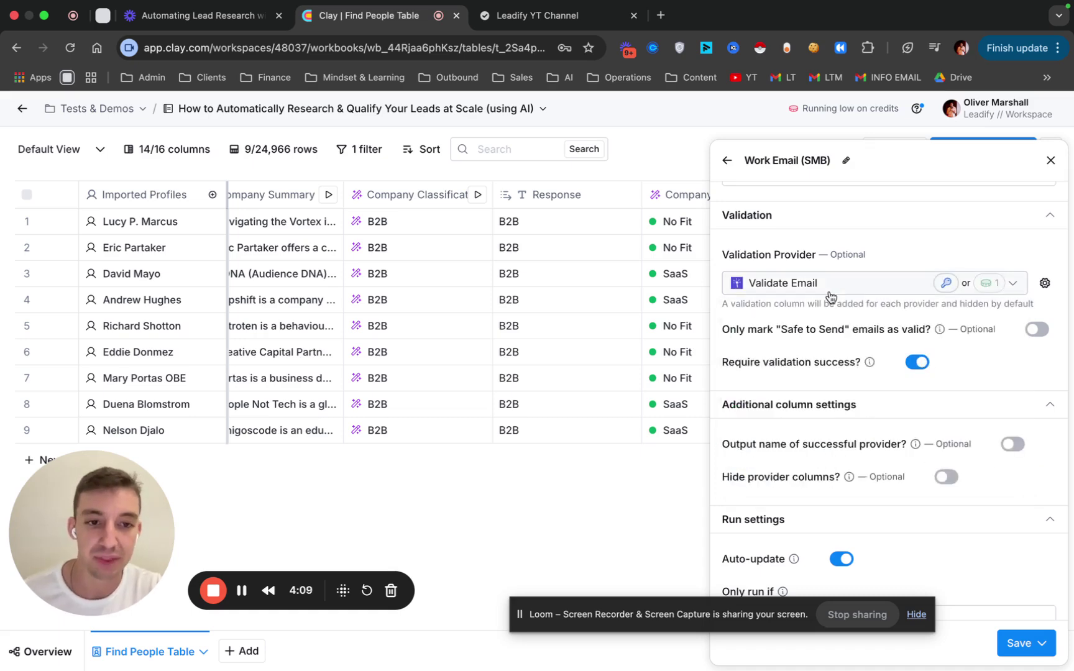
scroll(749, 284, up, 2)
scroll(749, 284, up, 4)
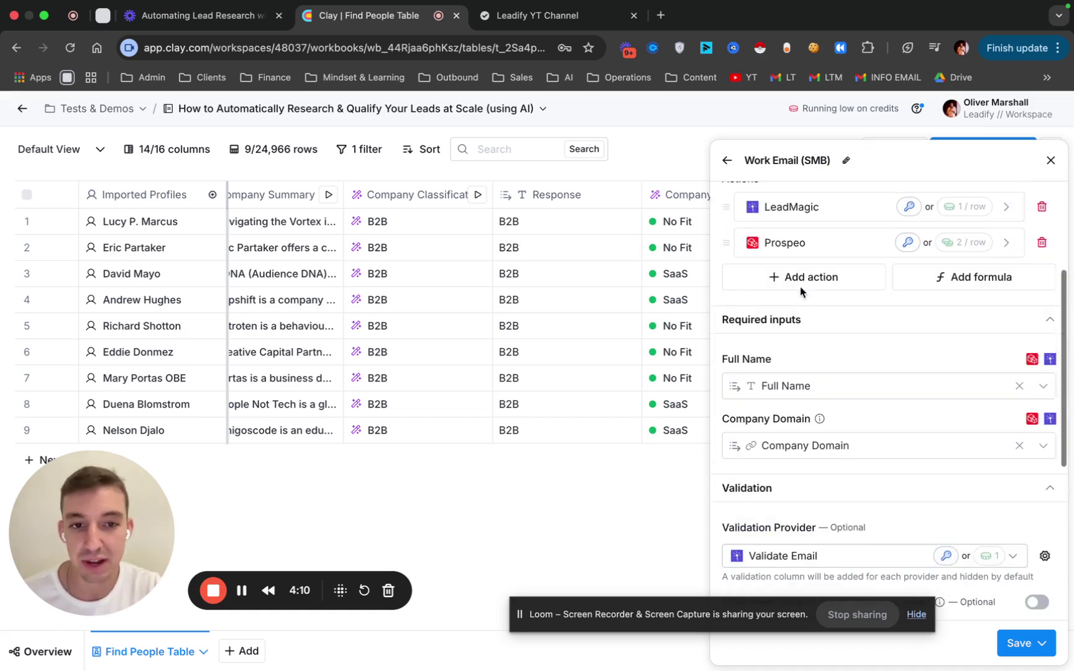
click(822, 257)
scroll(786, 430, down, 3)
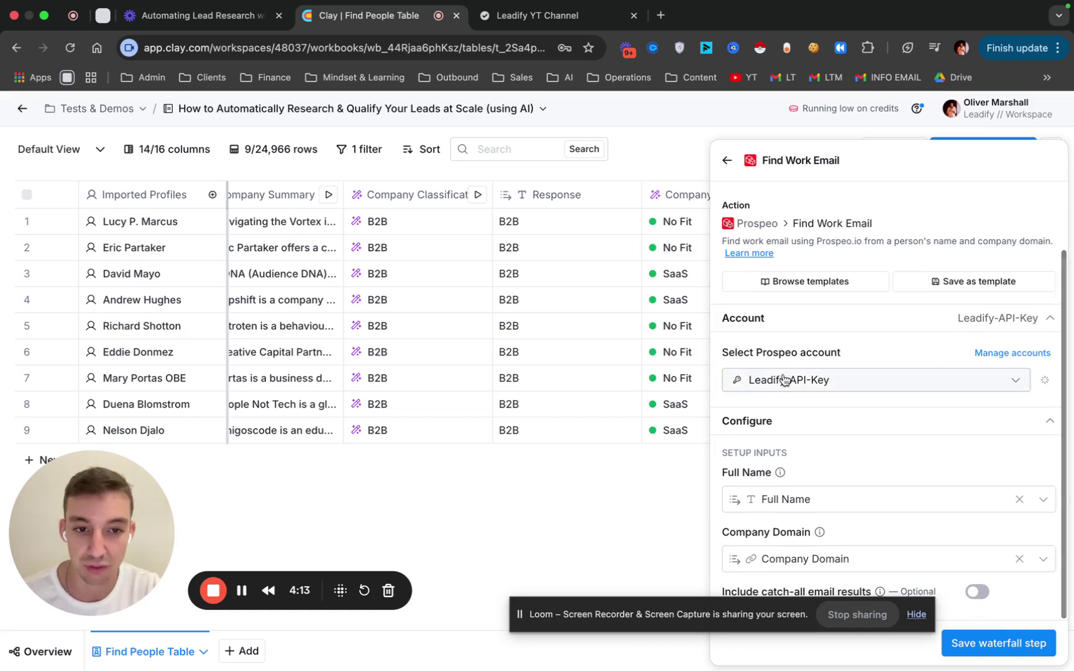
scroll(833, 406, up, 3)
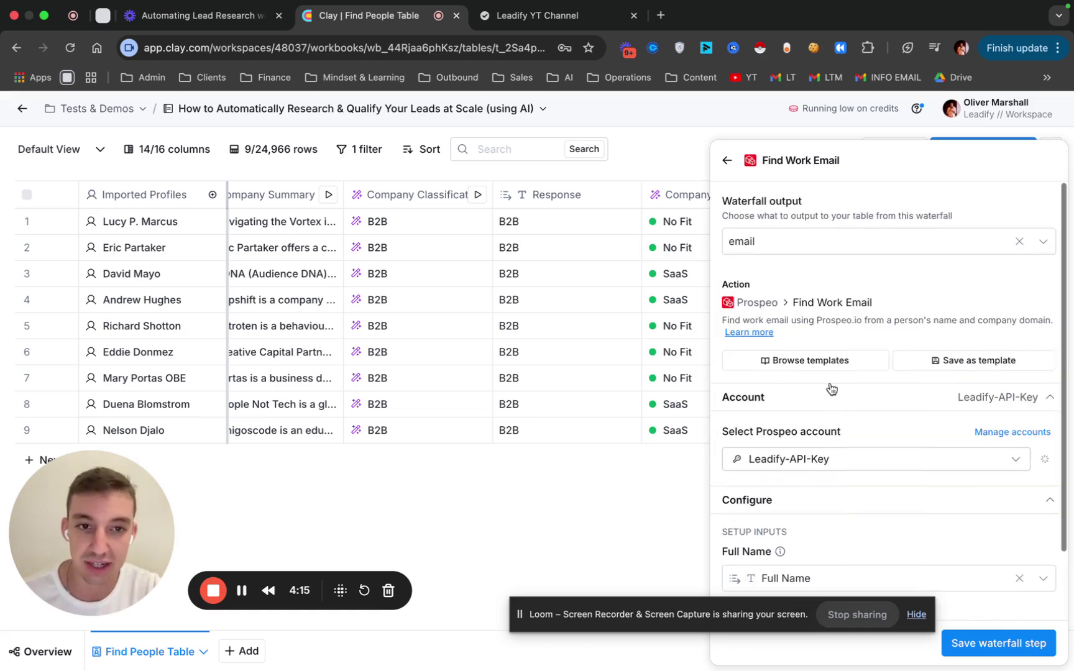
click(728, 162)
click(803, 223)
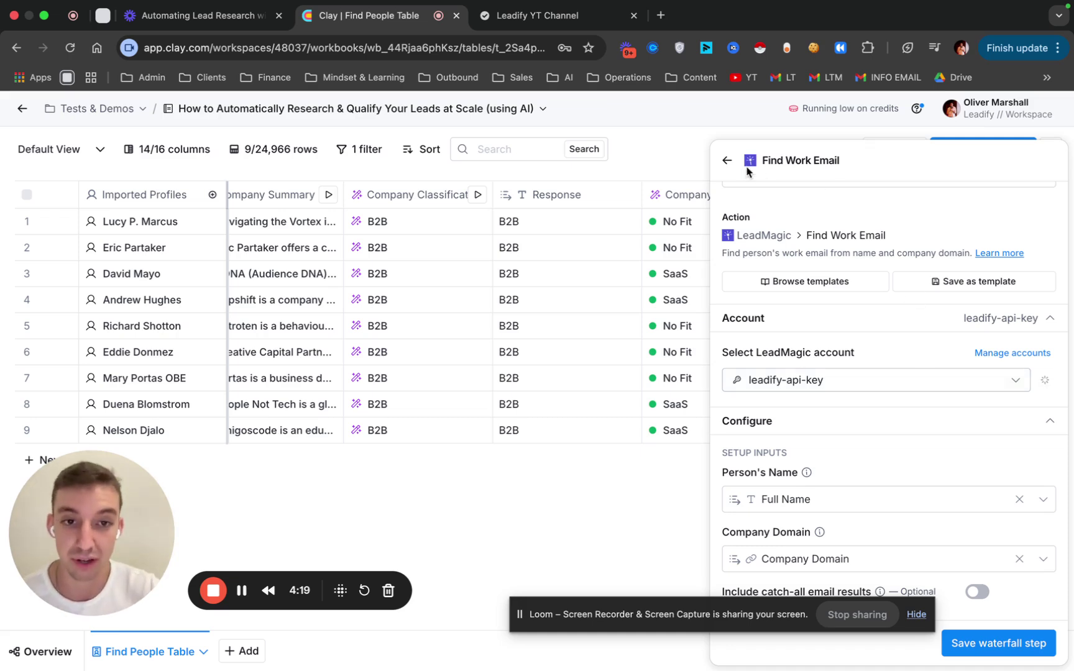
- Save the waterfall with 'Save and run 9 rows in this view'
click(727, 161)
scroll(839, 445, down, 2)
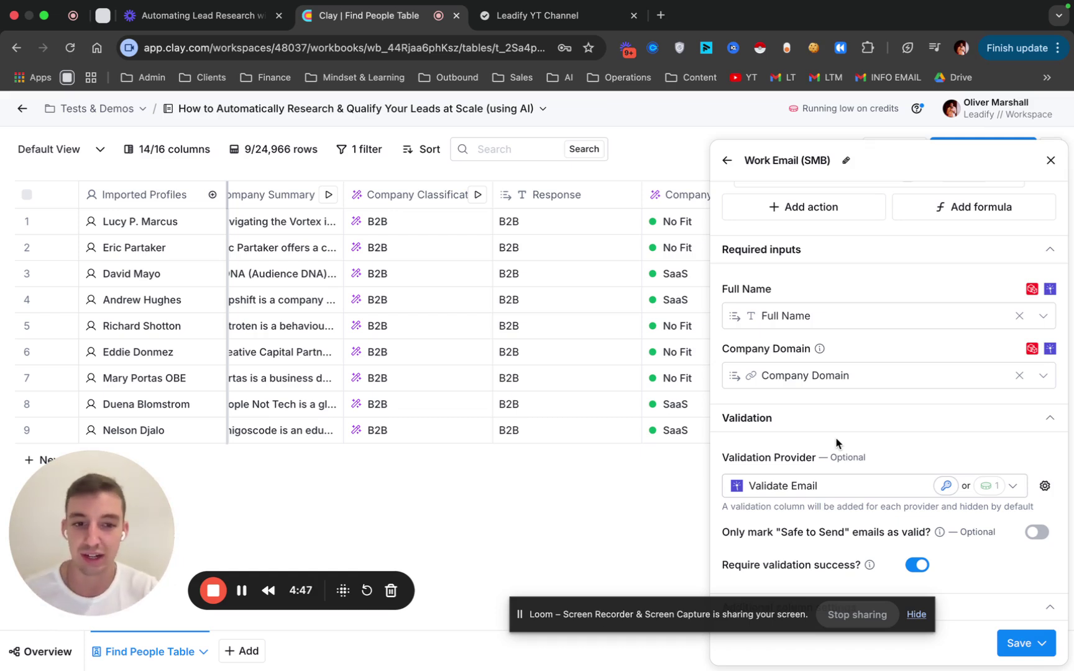
scroll(836, 444, down, 5)
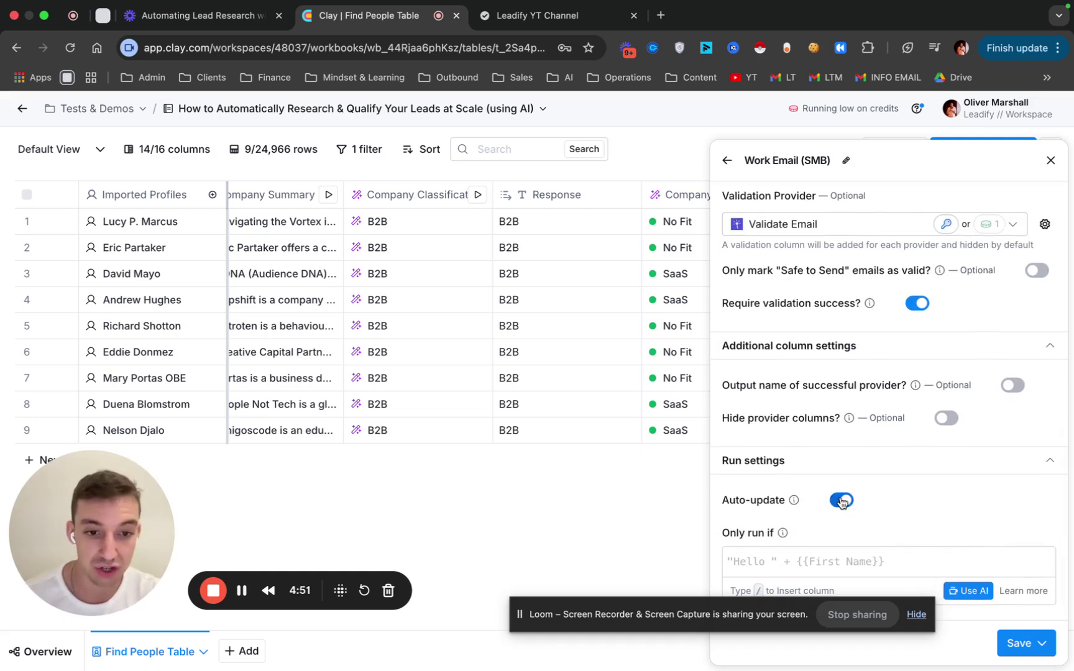
click(1025, 643)
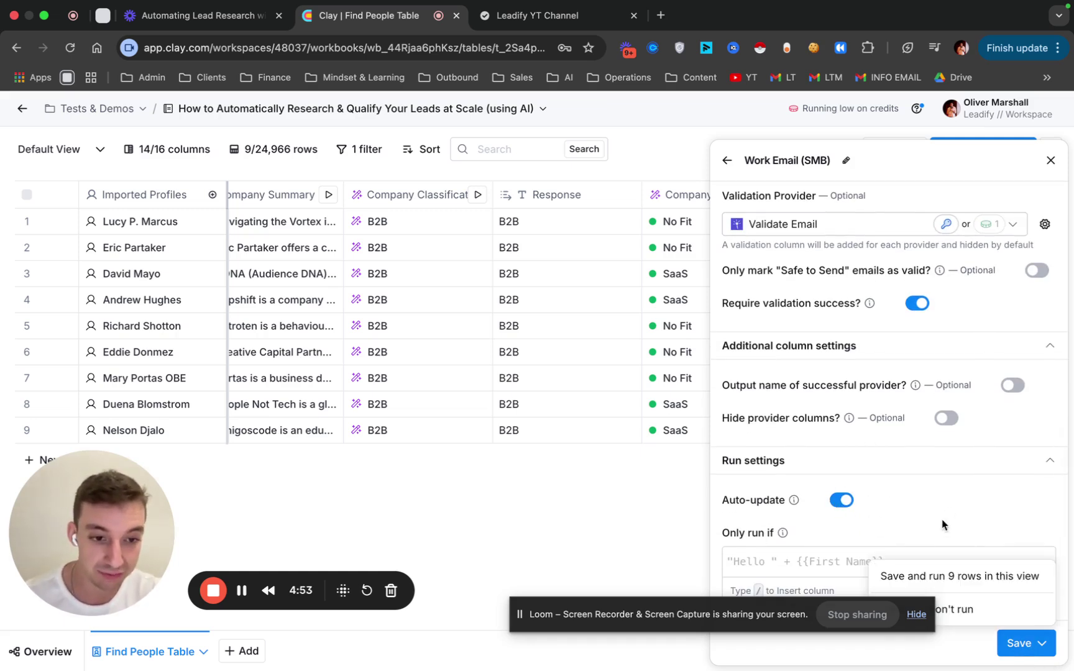
click(974, 576)
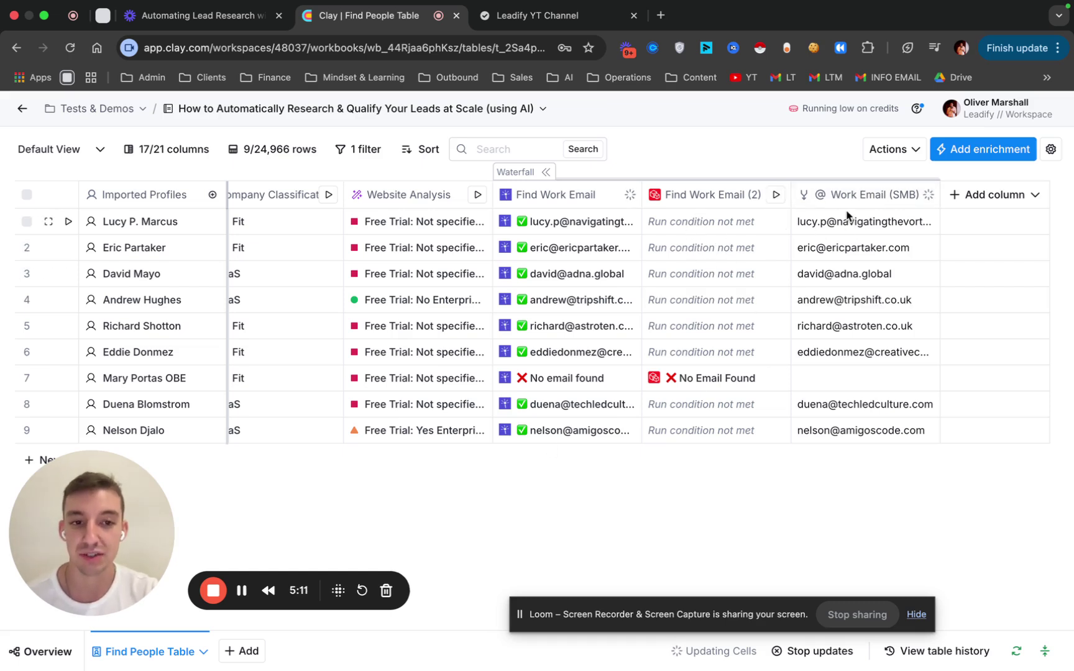
click(182, 155)
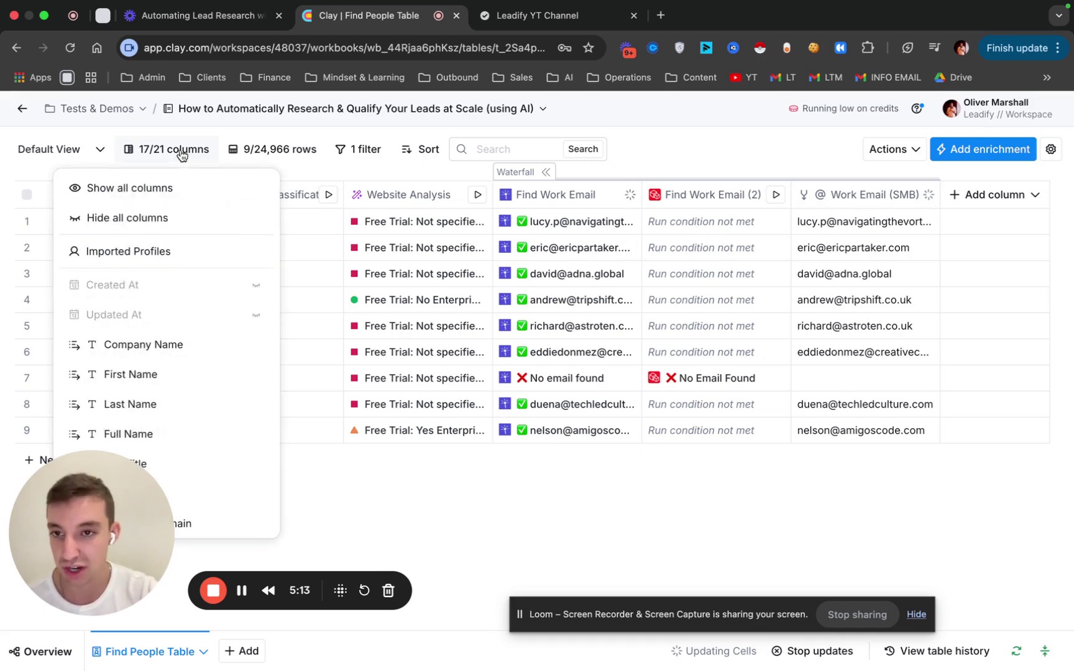
scroll(185, 412, down, 5)
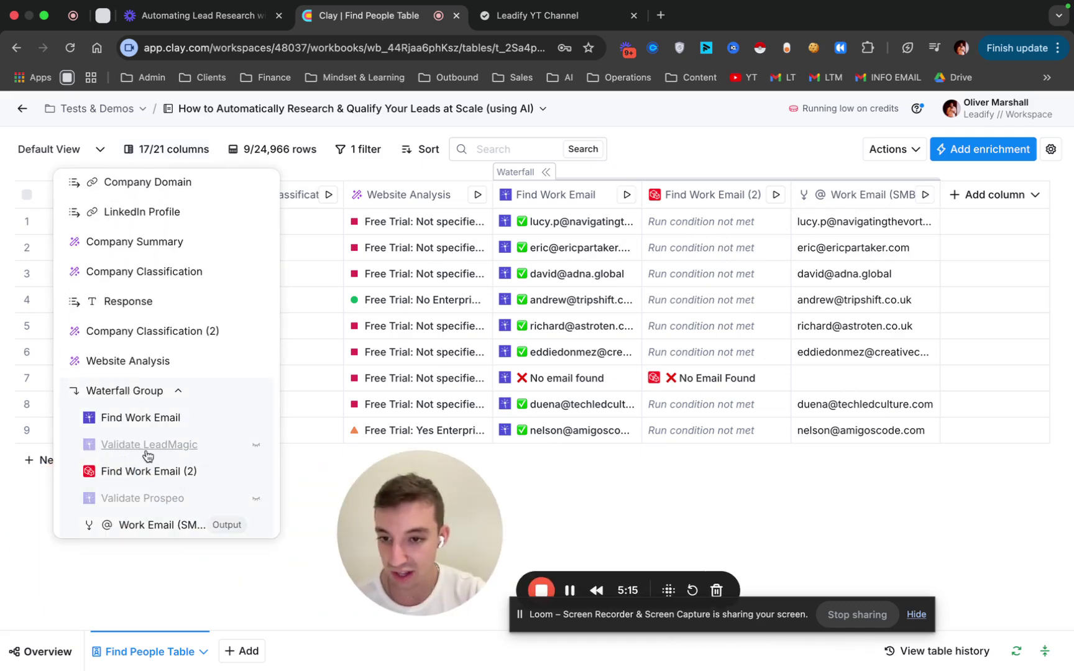
click(256, 447)
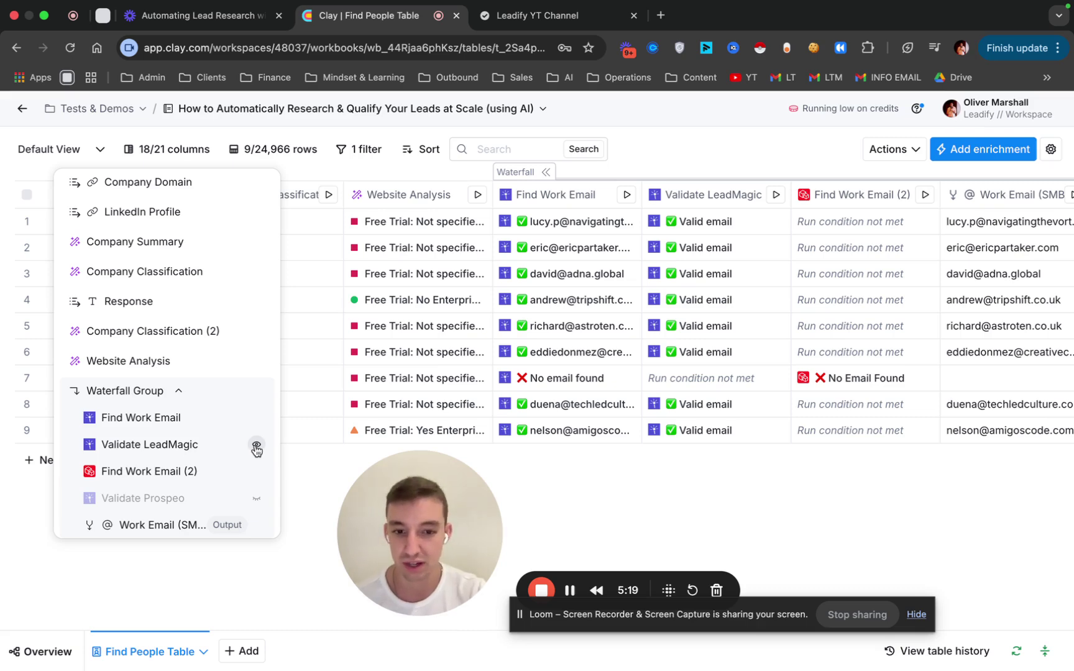
click(256, 447)
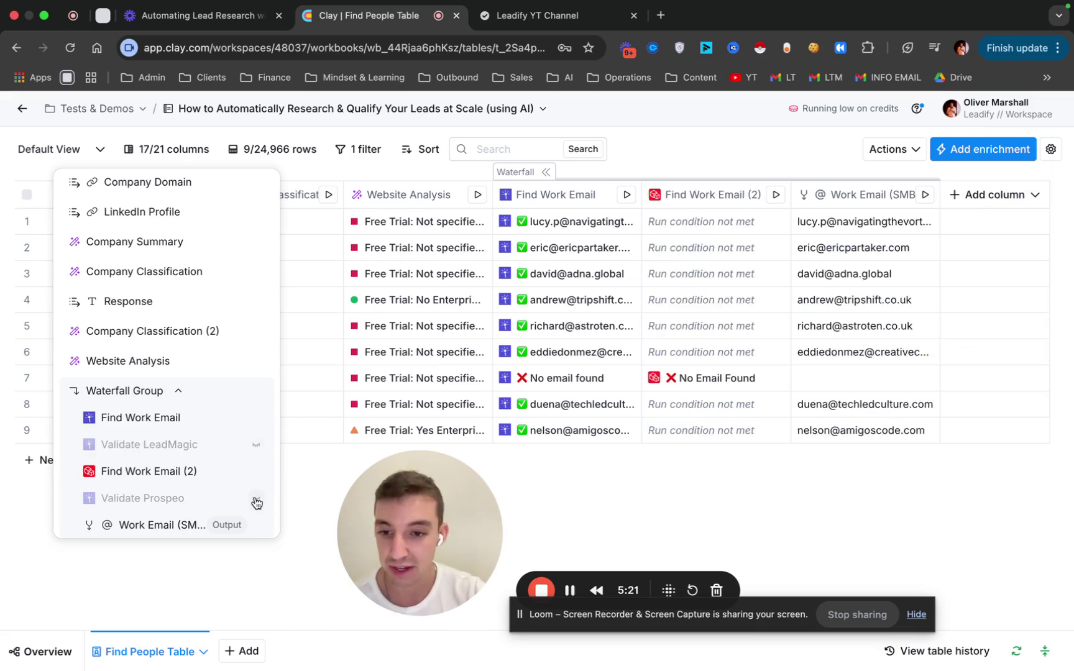
click(256, 501)
click(256, 501)
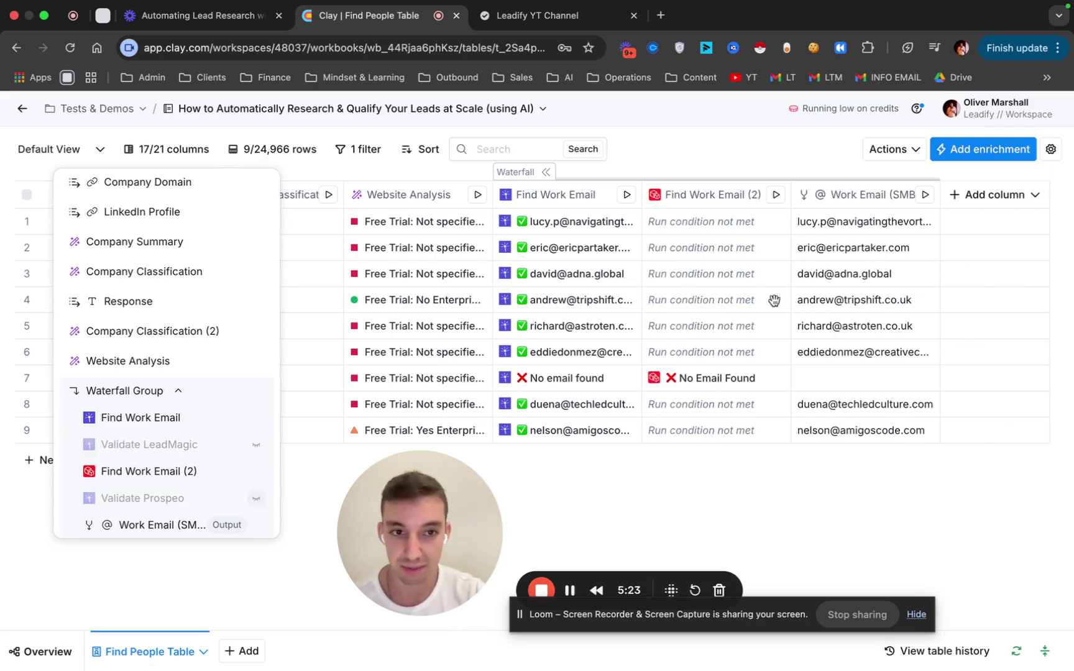
click(857, 368)
click(843, 196)
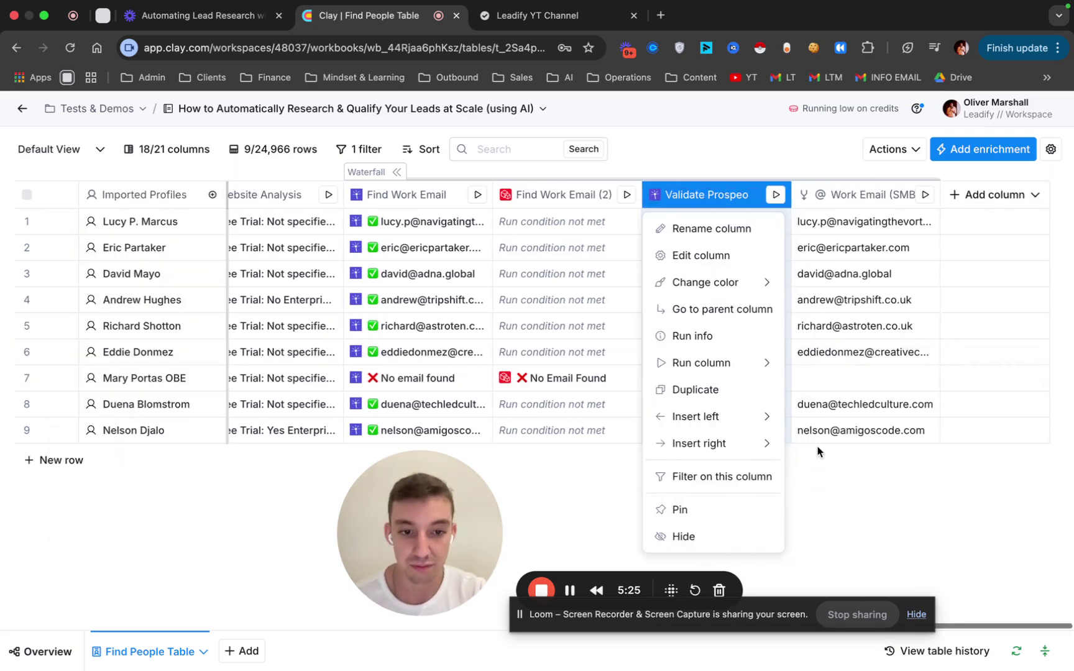
click(687, 536)
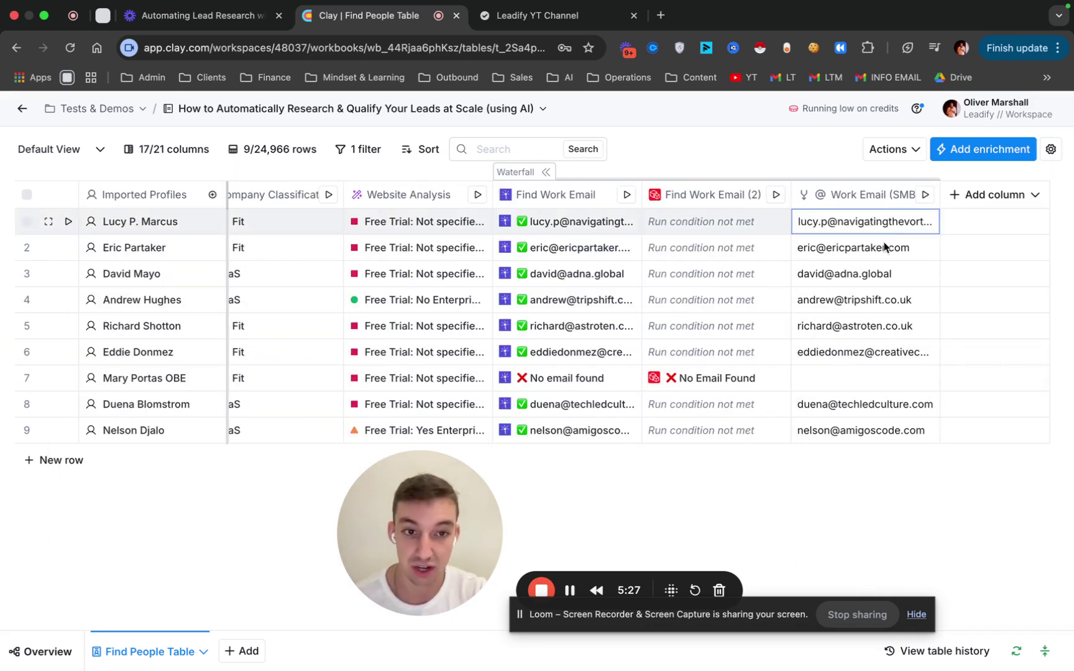
click(864, 409)
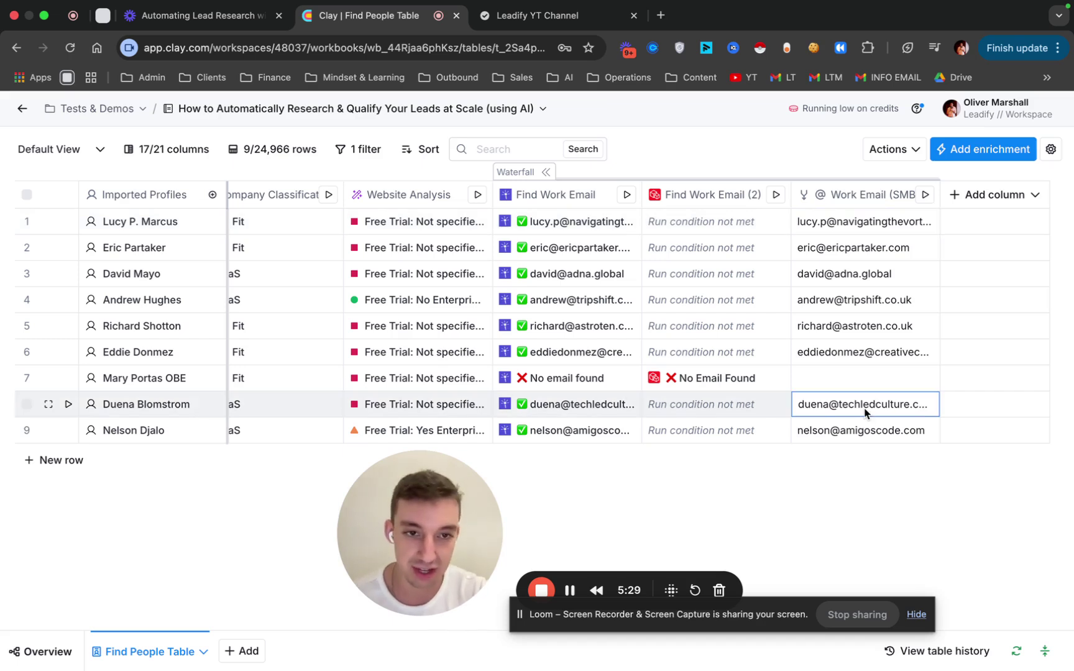